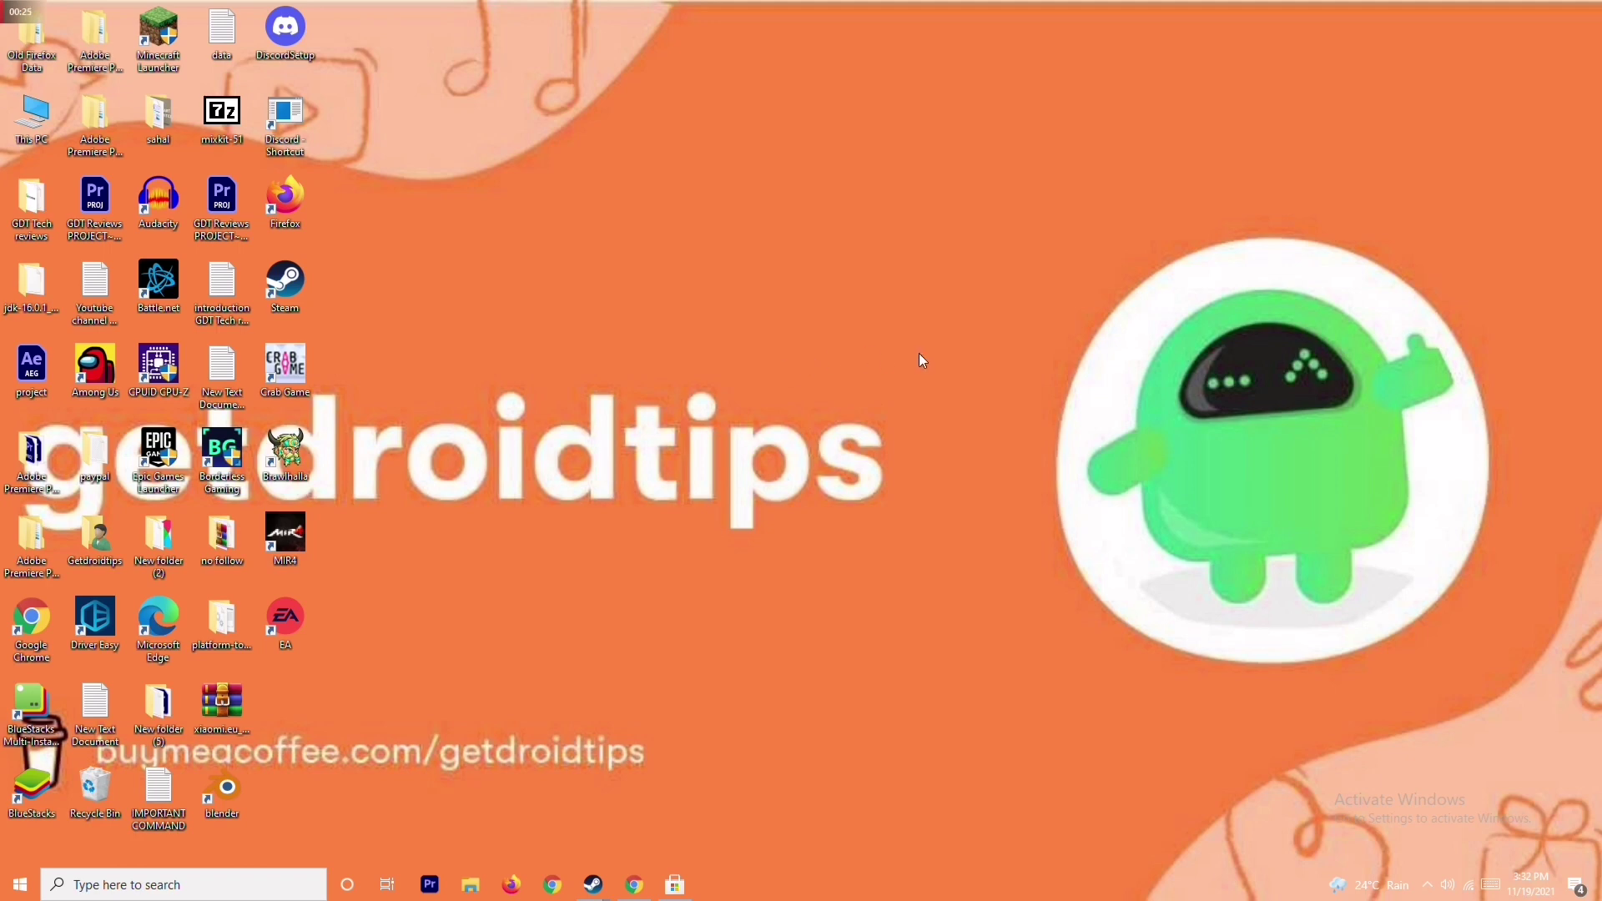
- Open Device Manager and confirm the AMD Radeon RX 5700 already has its best driver
right_click(37, 141)
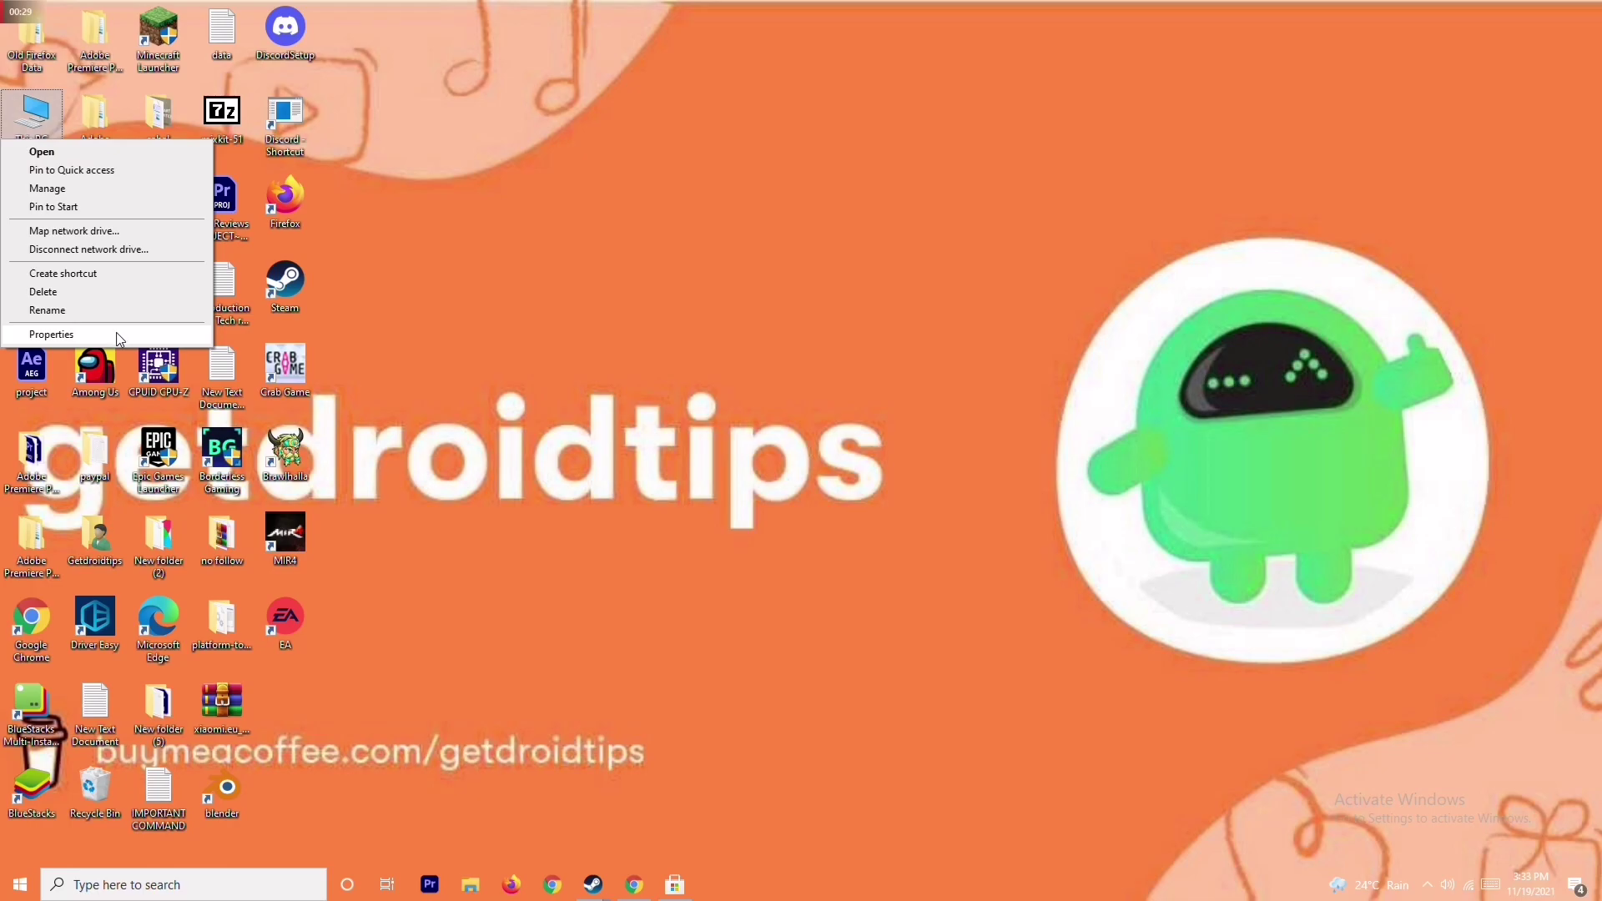
click(116, 339)
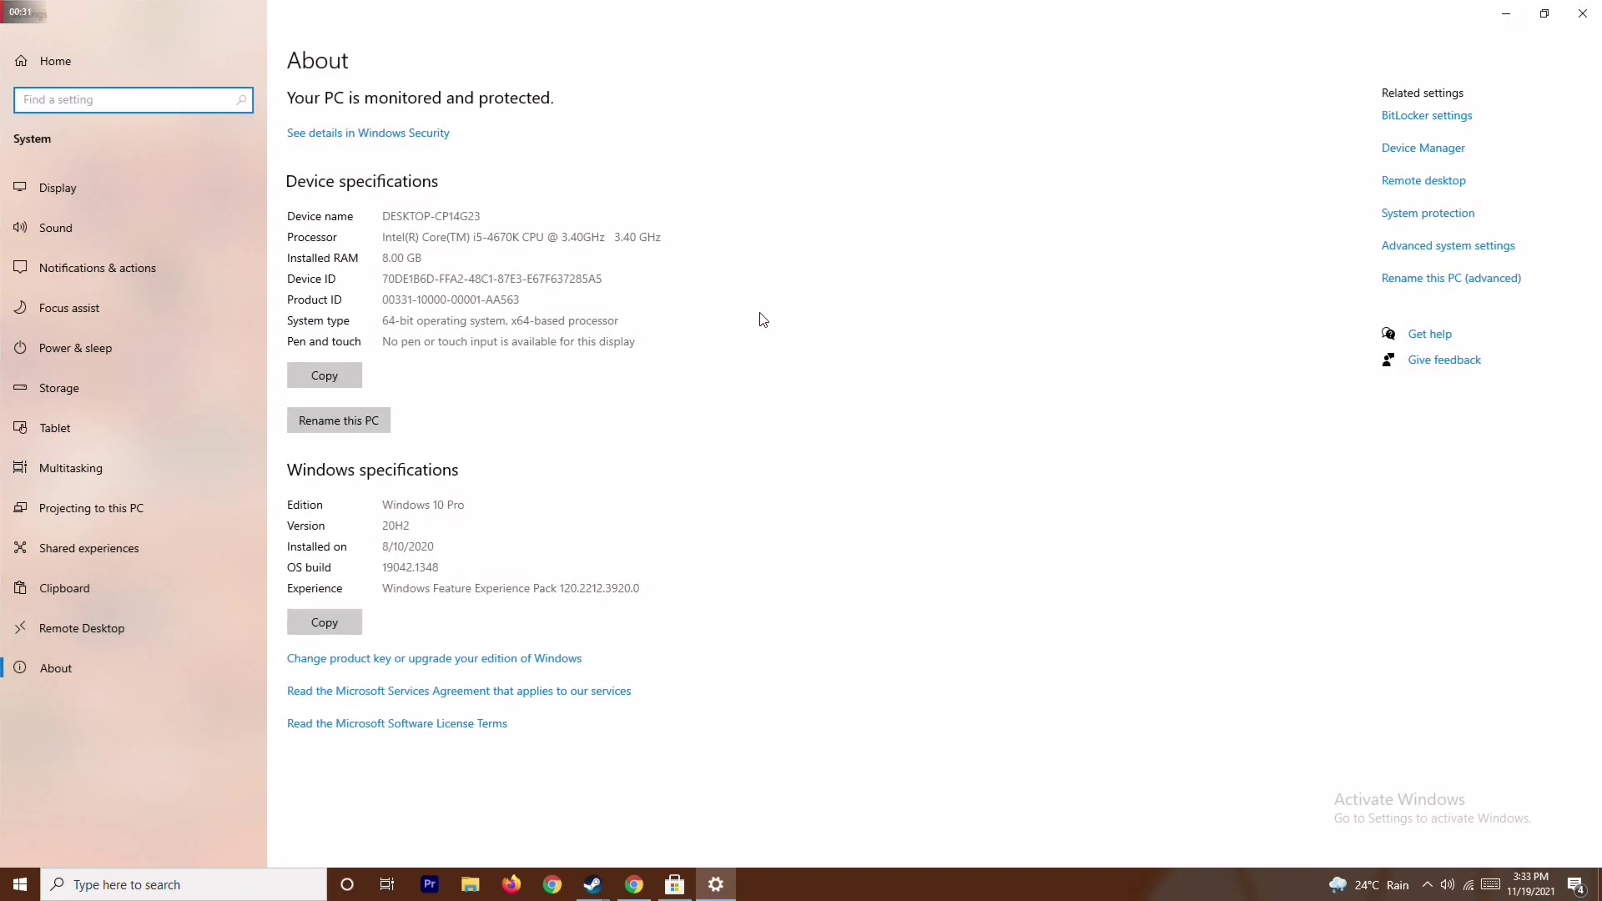
click(1434, 150)
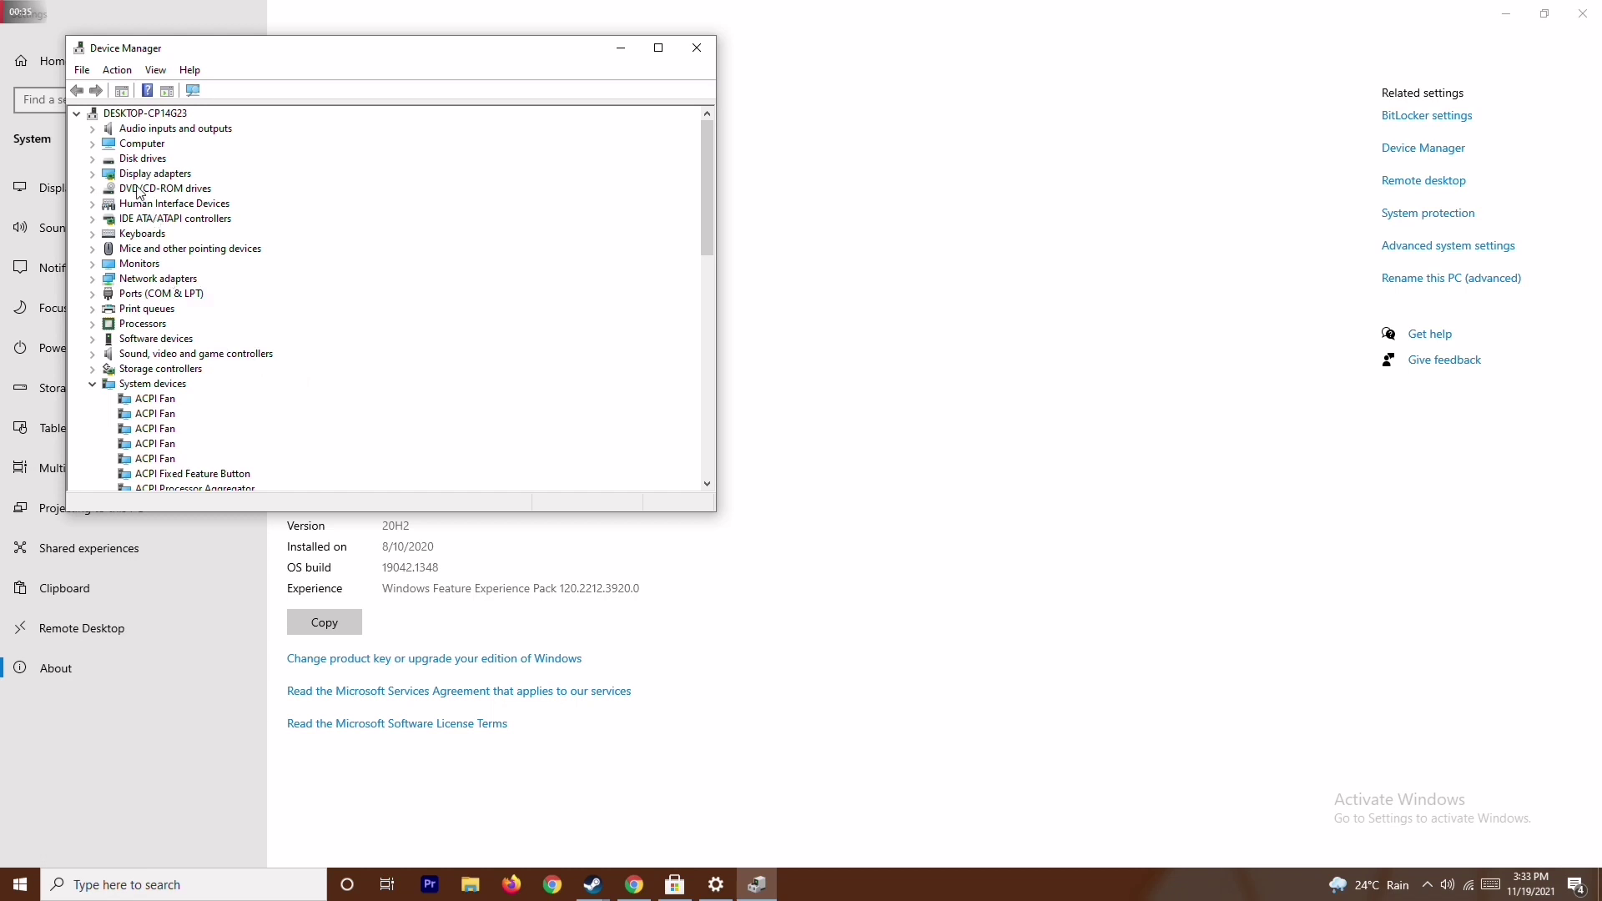
click(93, 175)
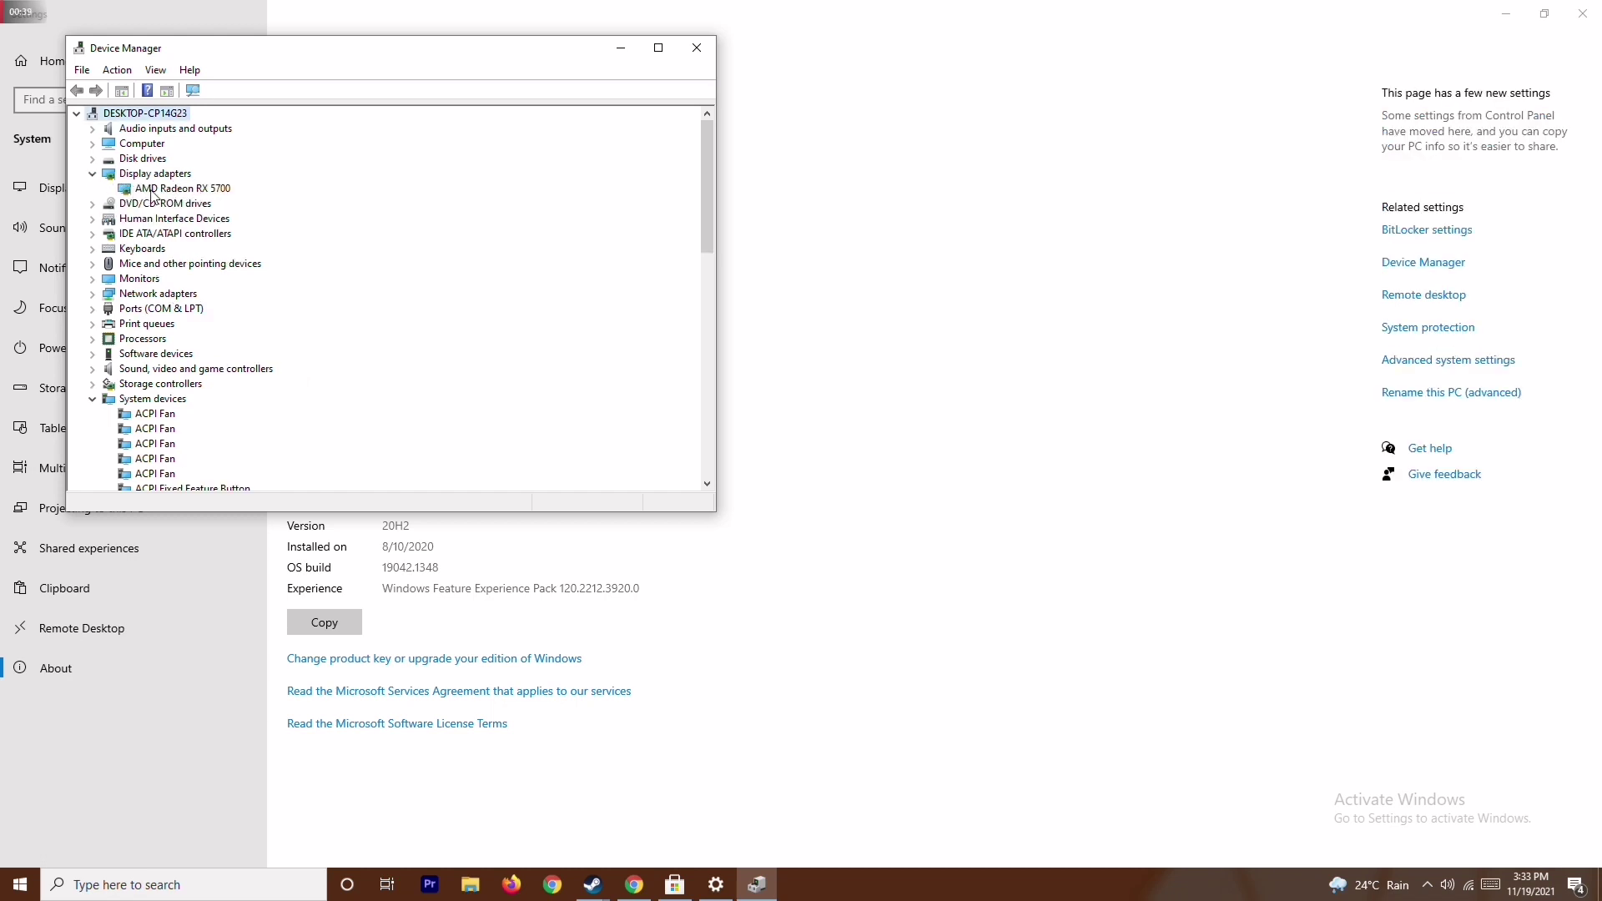
right_click(224, 190)
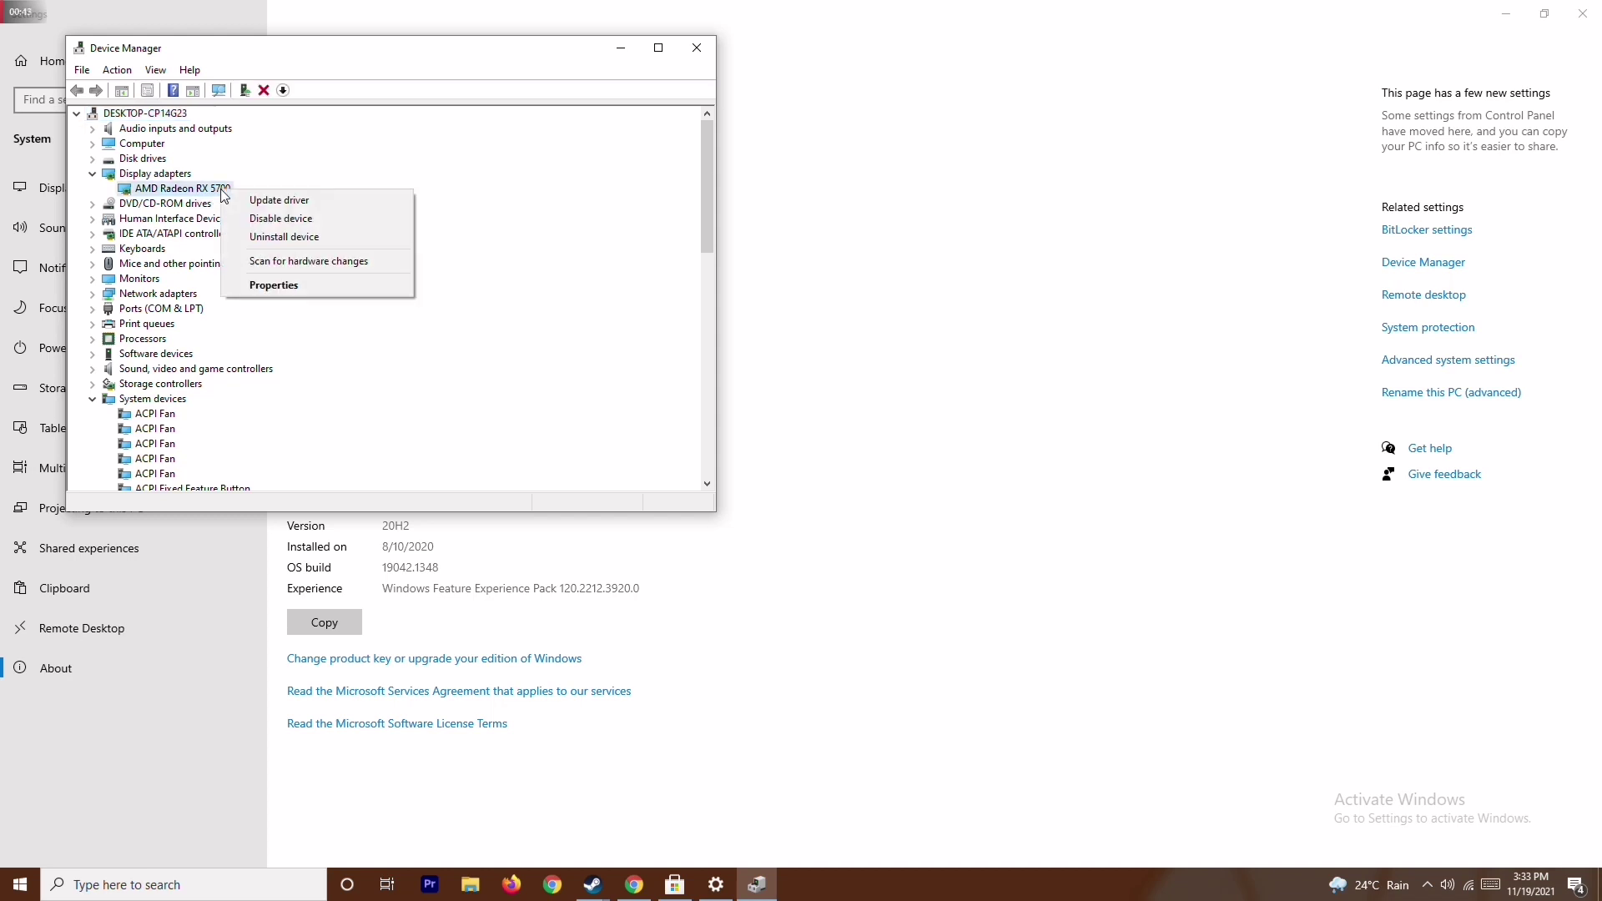
click(272, 202)
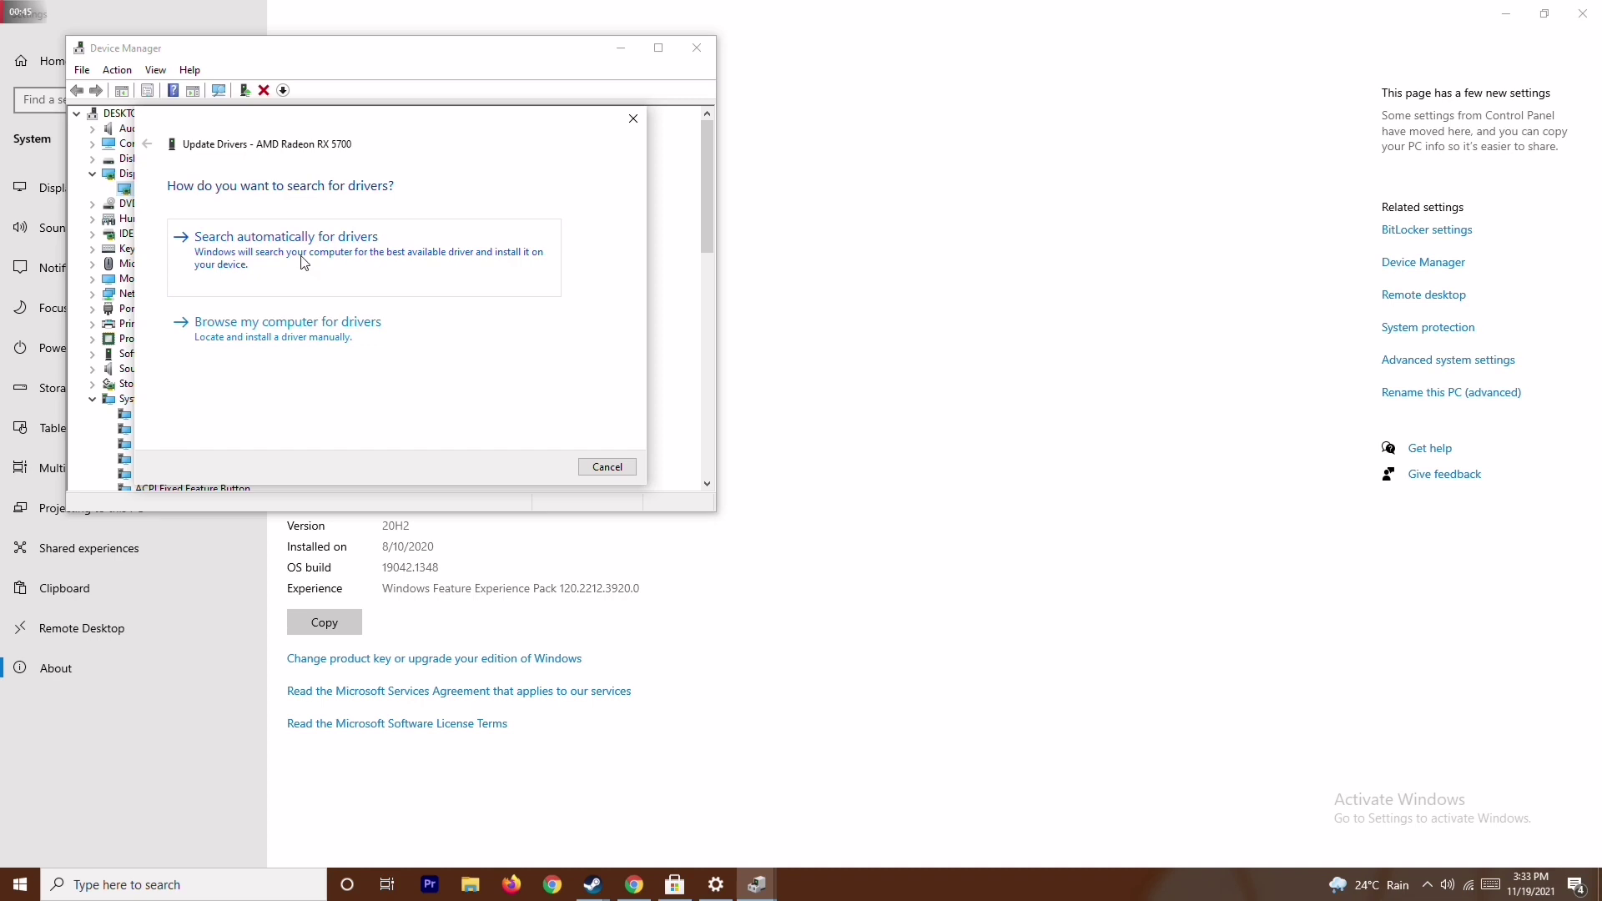
click(302, 240)
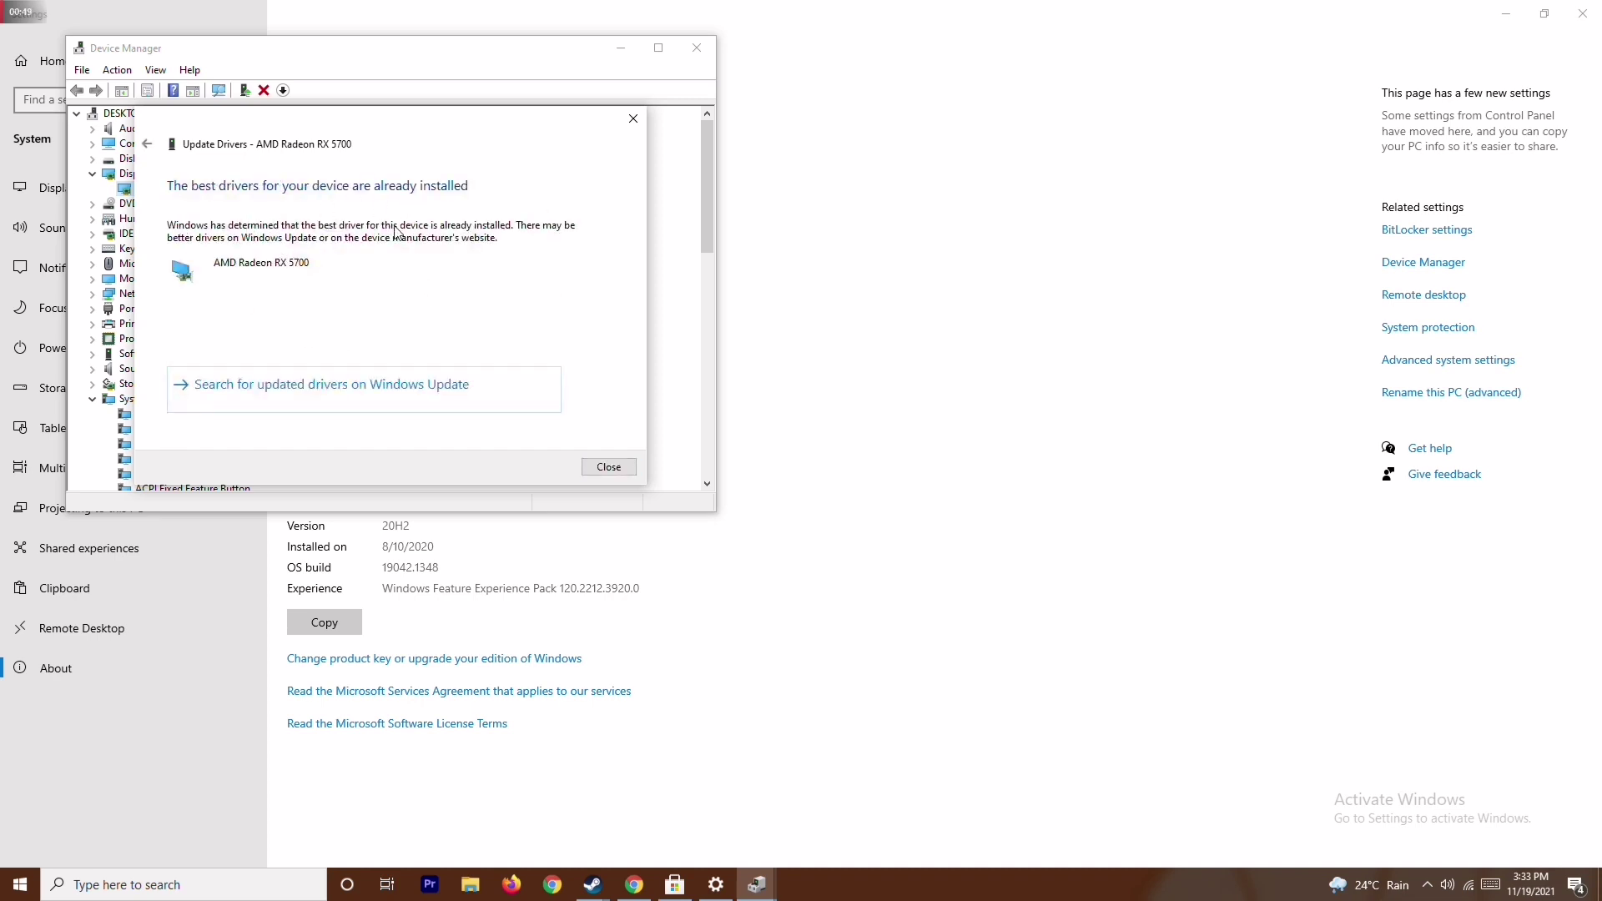
click(632, 122)
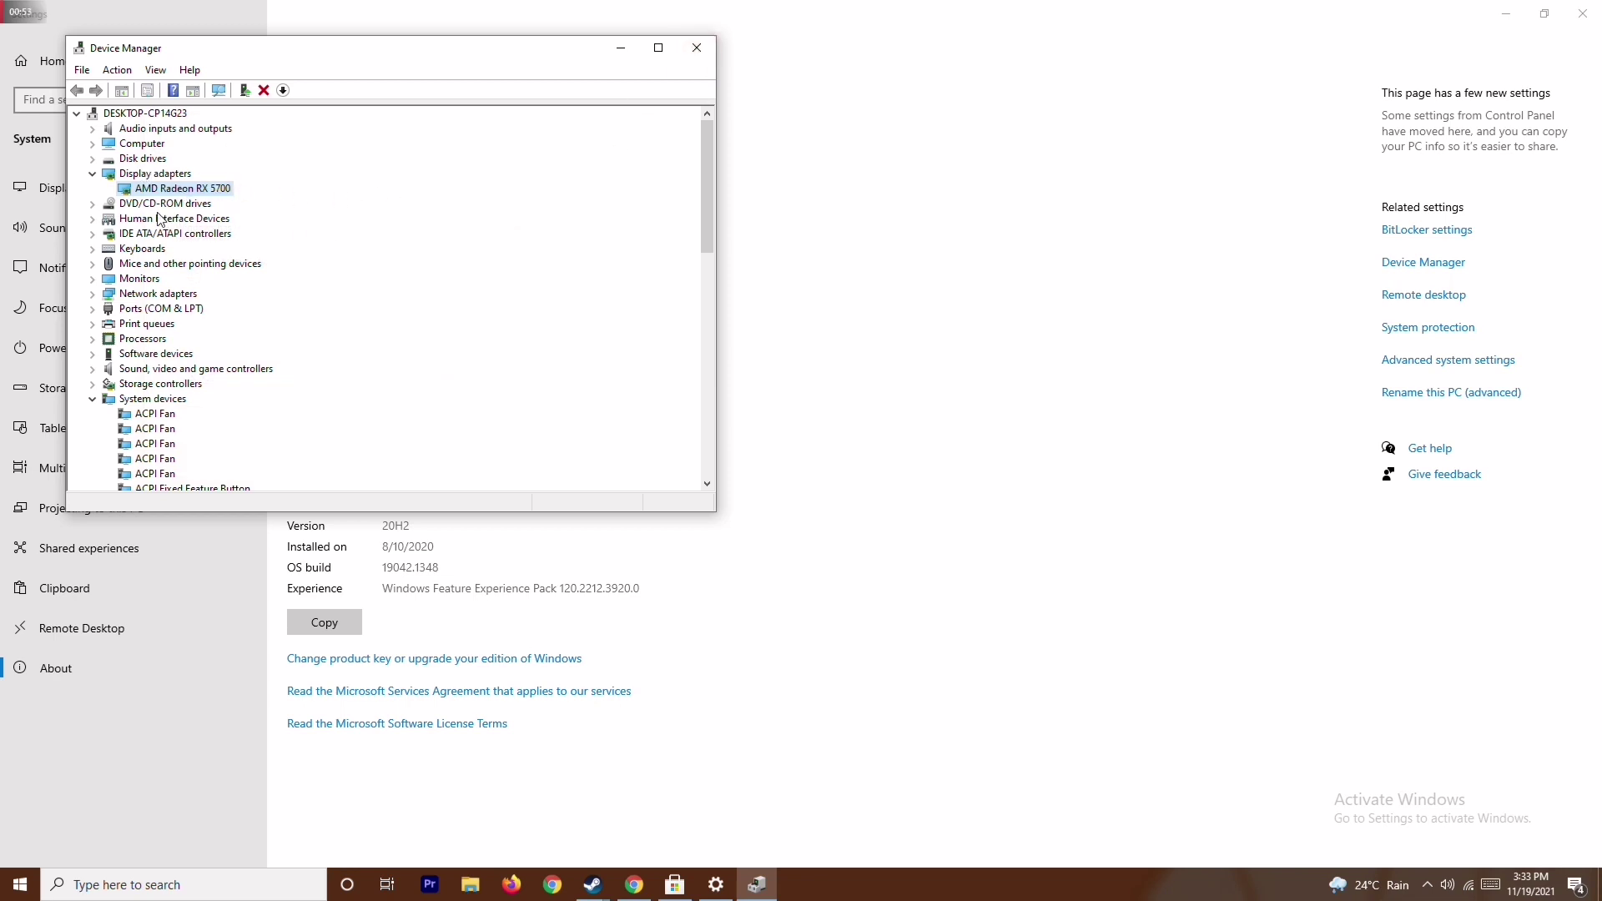
- Collapse Display adapters and System devices, then close Device Manager and Settings
click(93, 173)
click(92, 384)
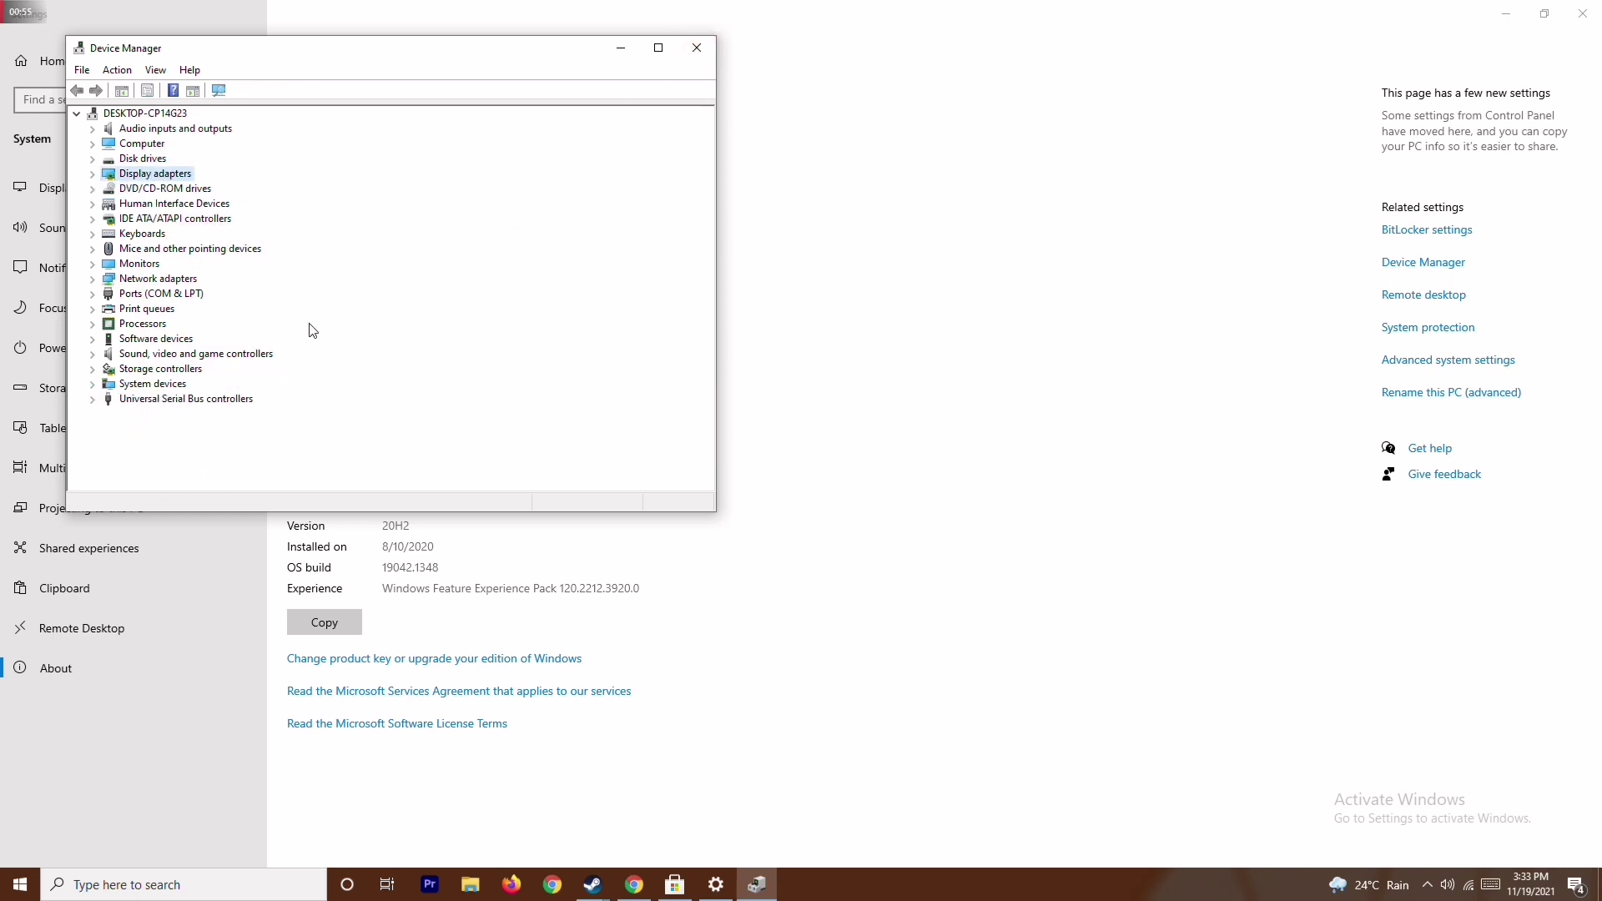
click(700, 50)
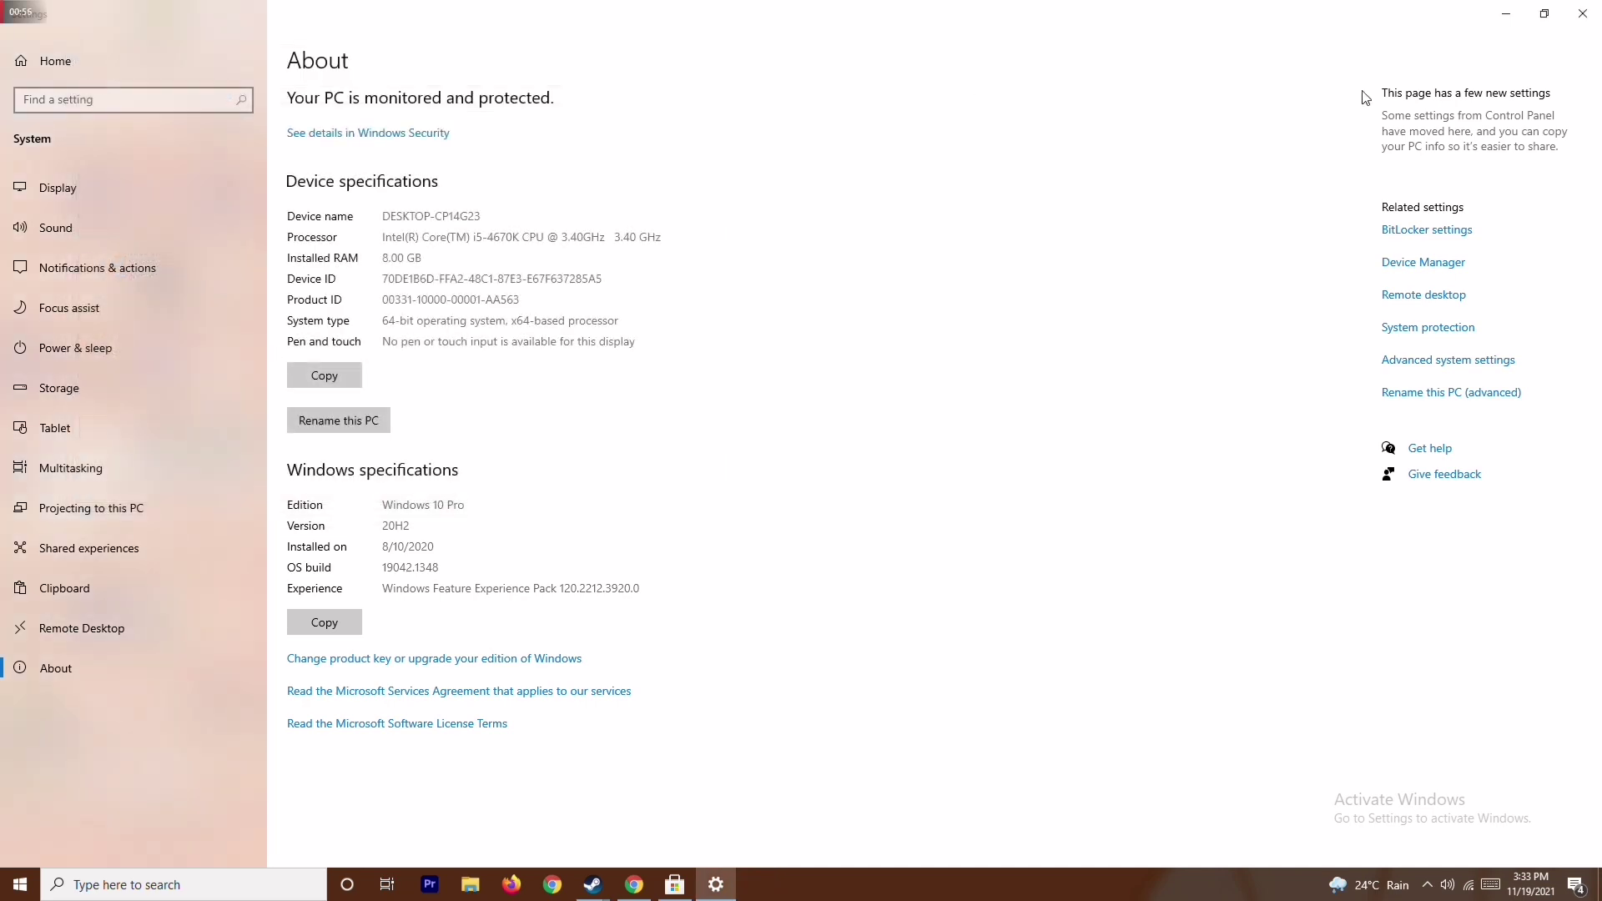
click(1583, 13)
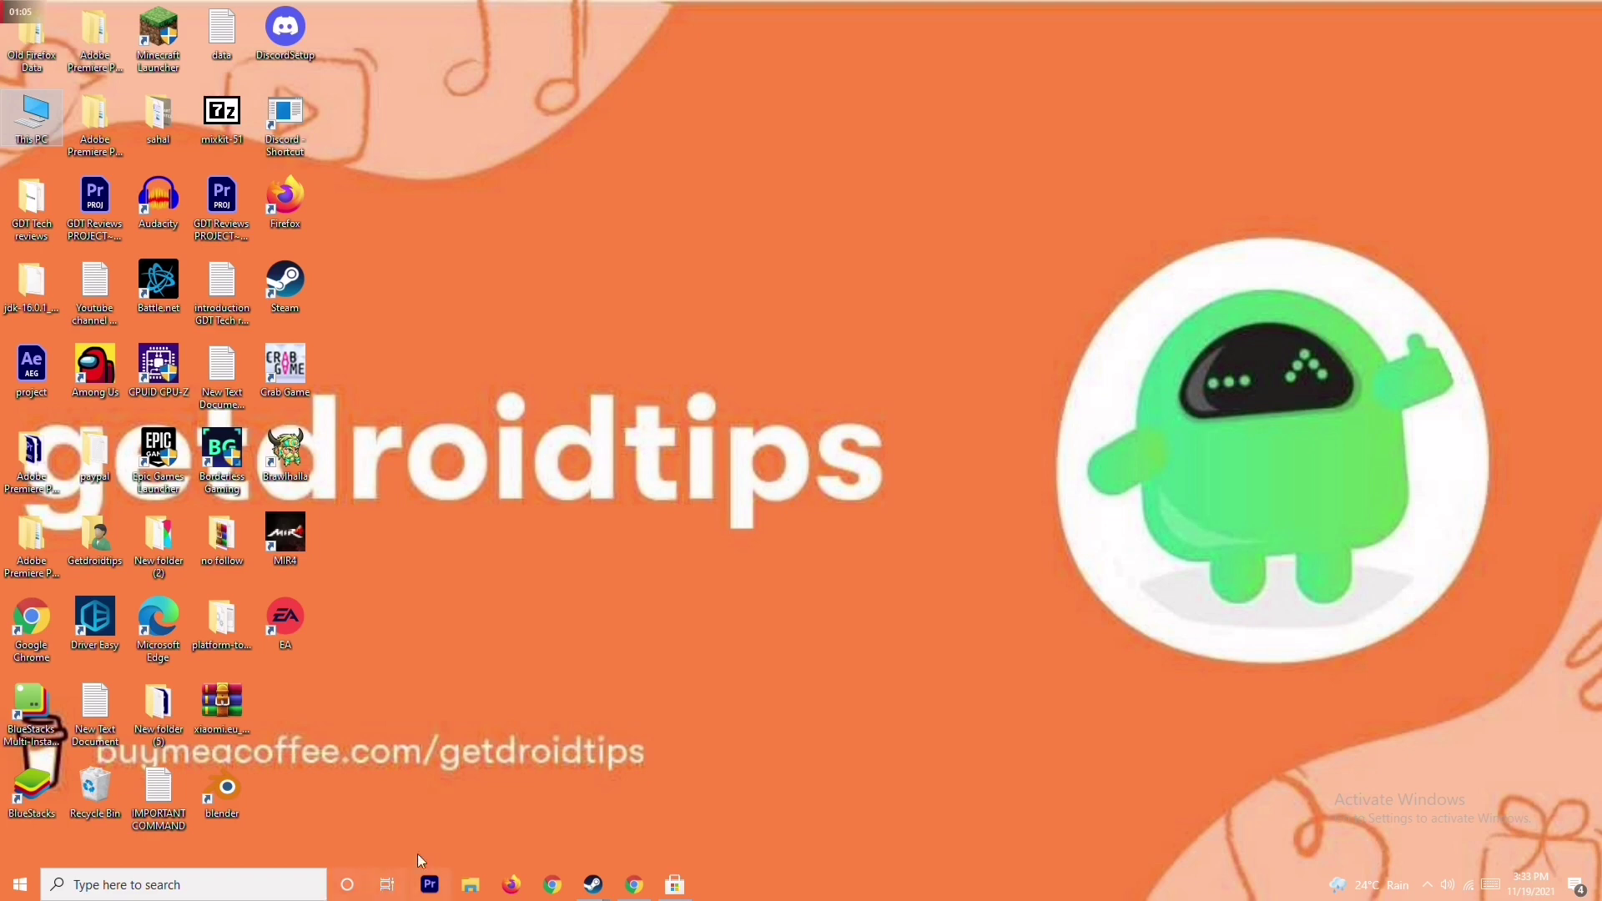
- Search 'sett' to launch Settings, confirm Windows Update reports up to date, then close it
click(149, 892)
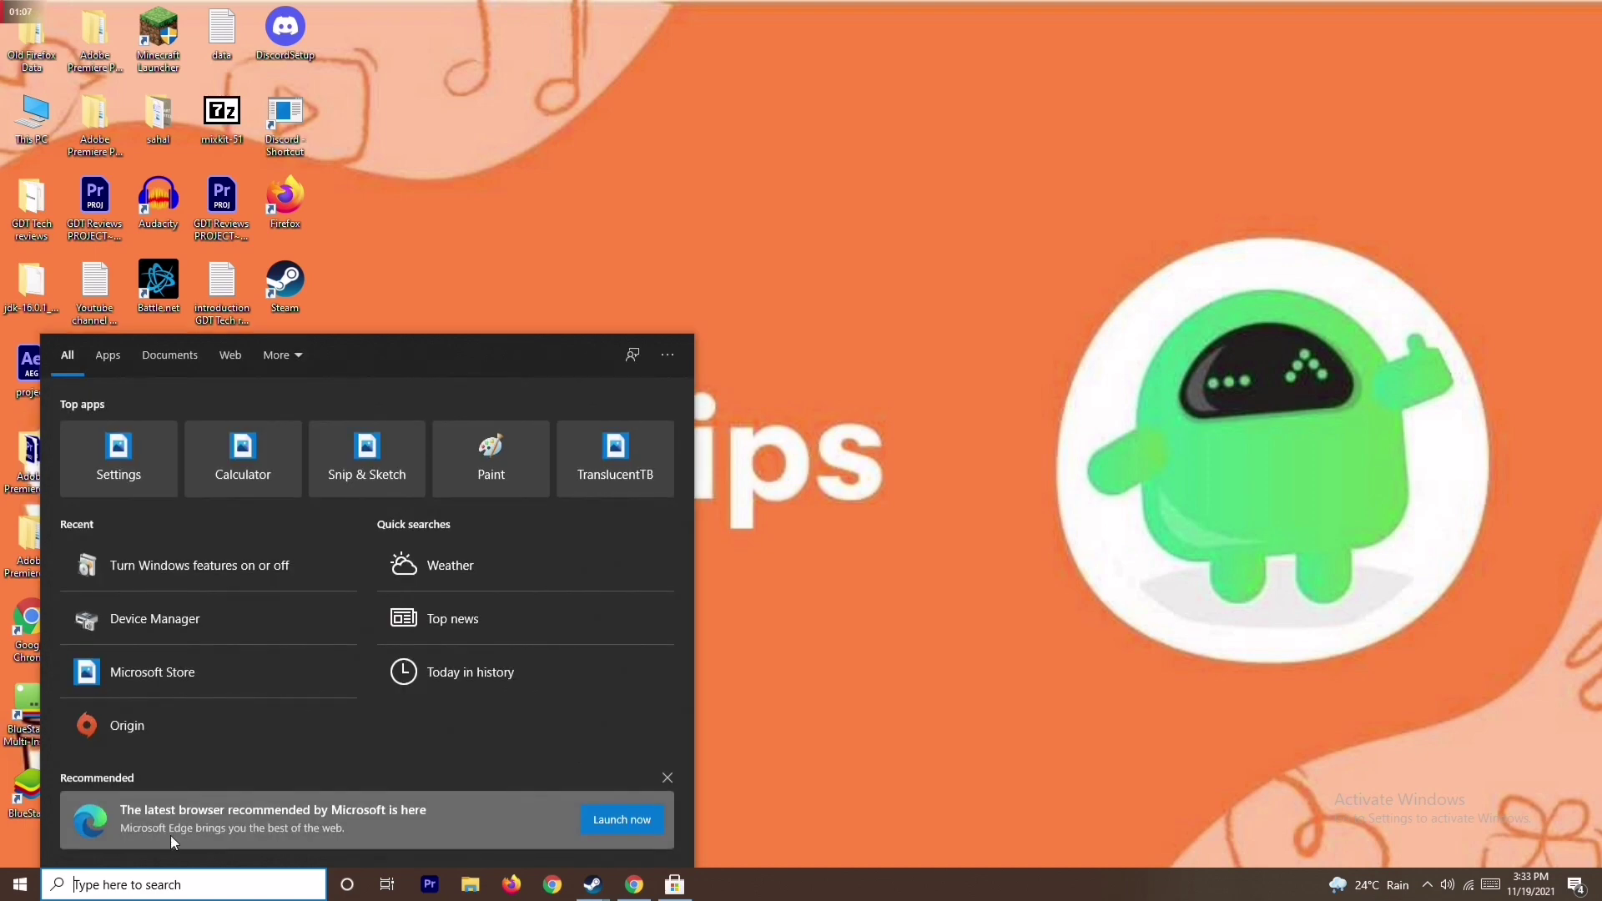
text(sett)
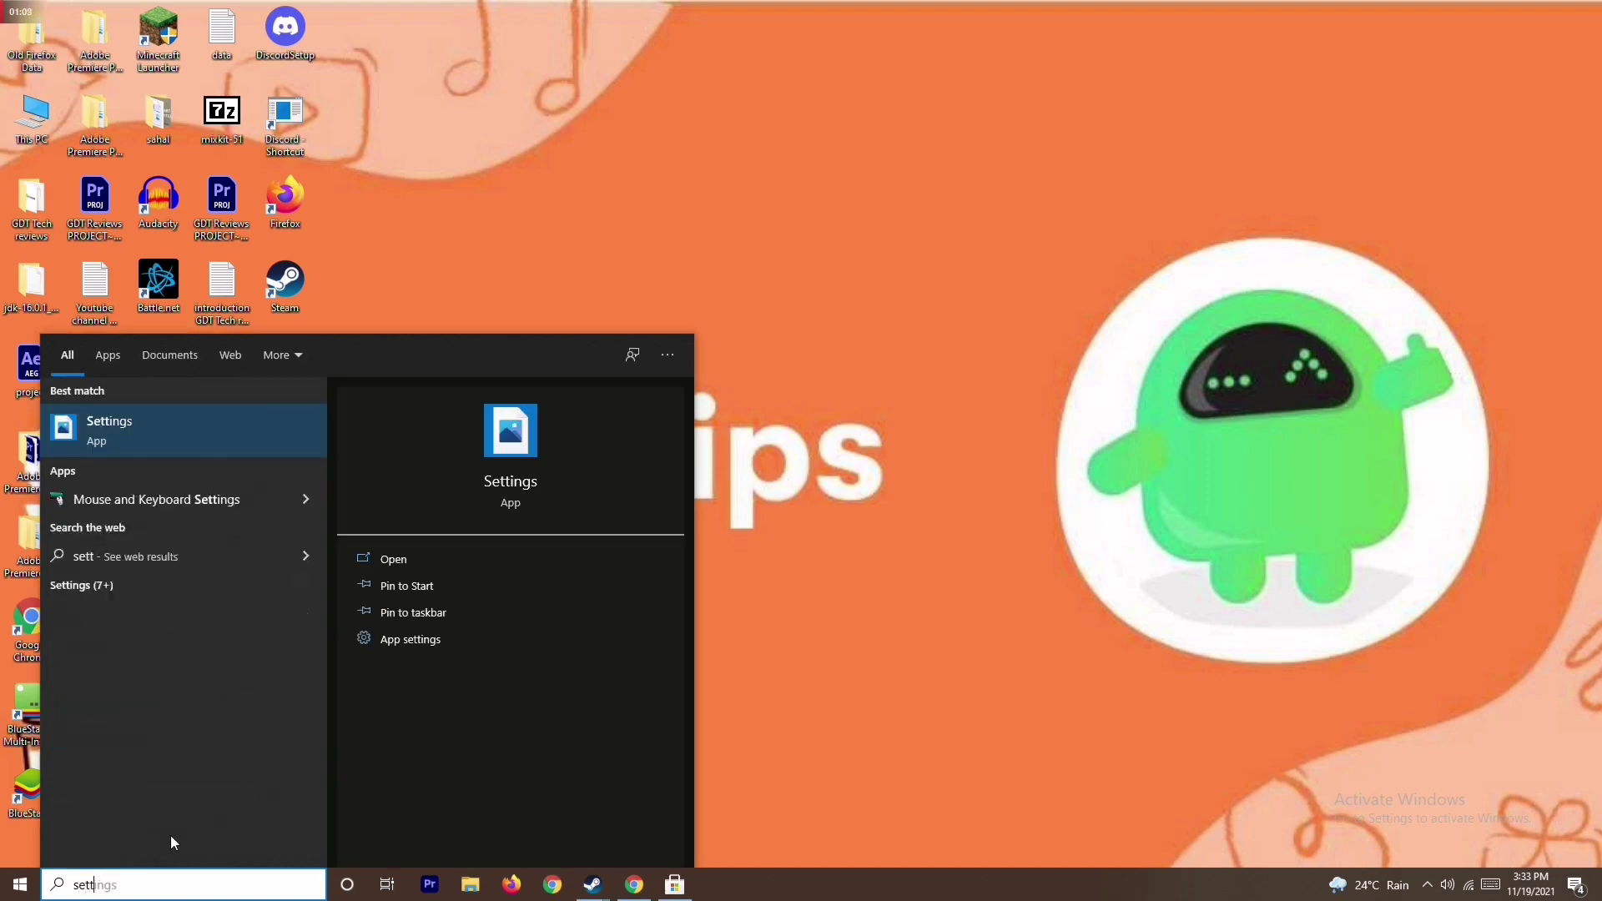
click(227, 432)
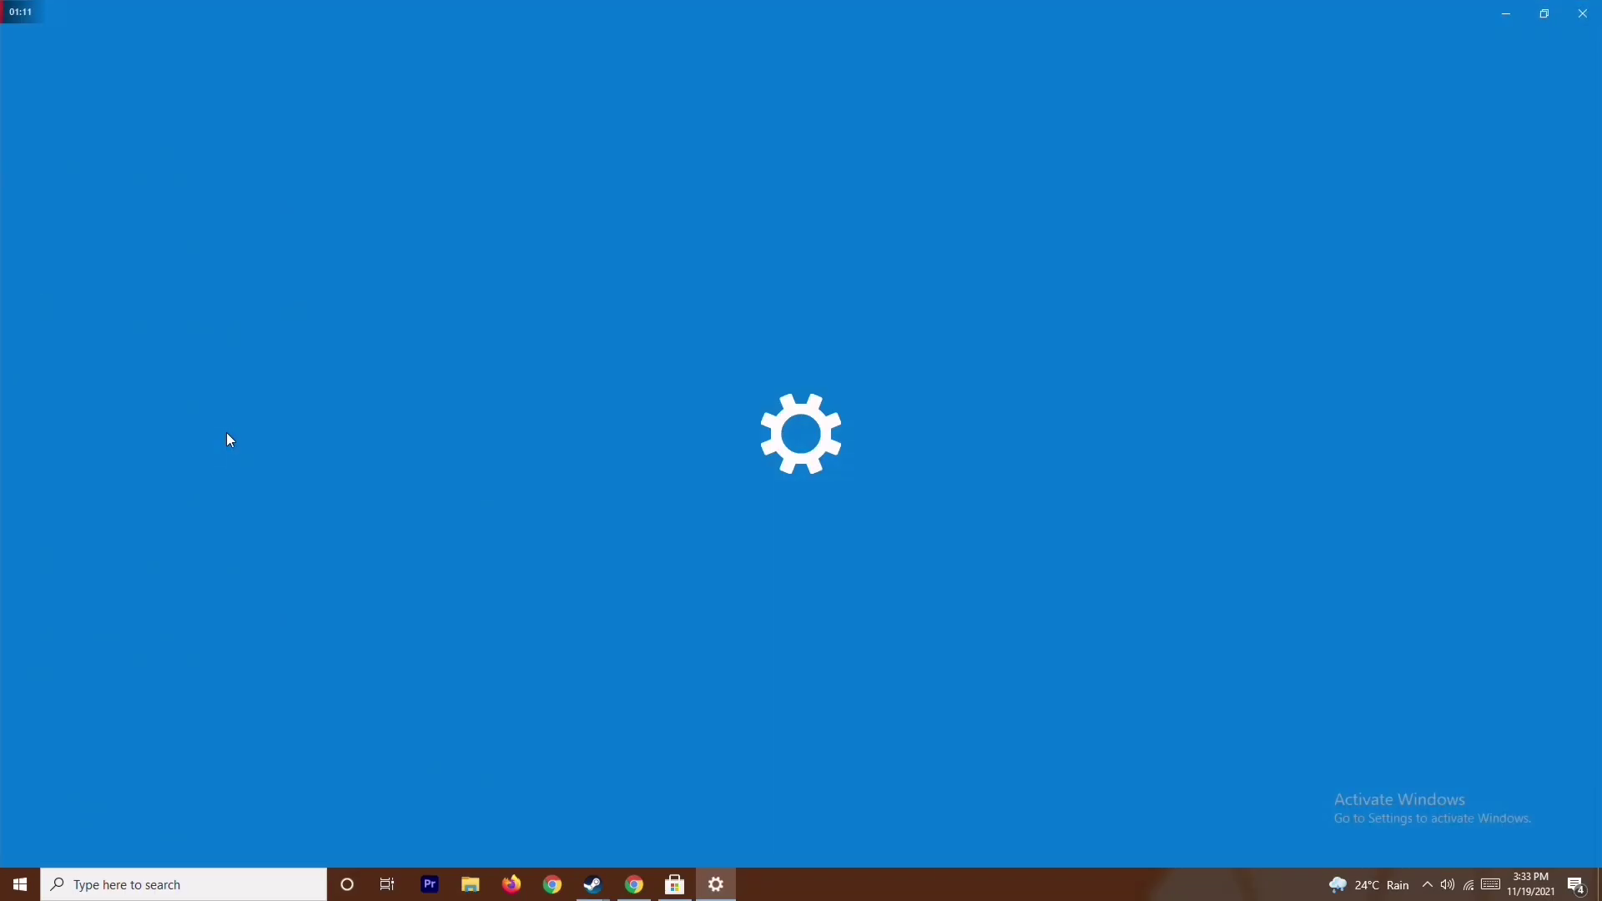
click(817, 451)
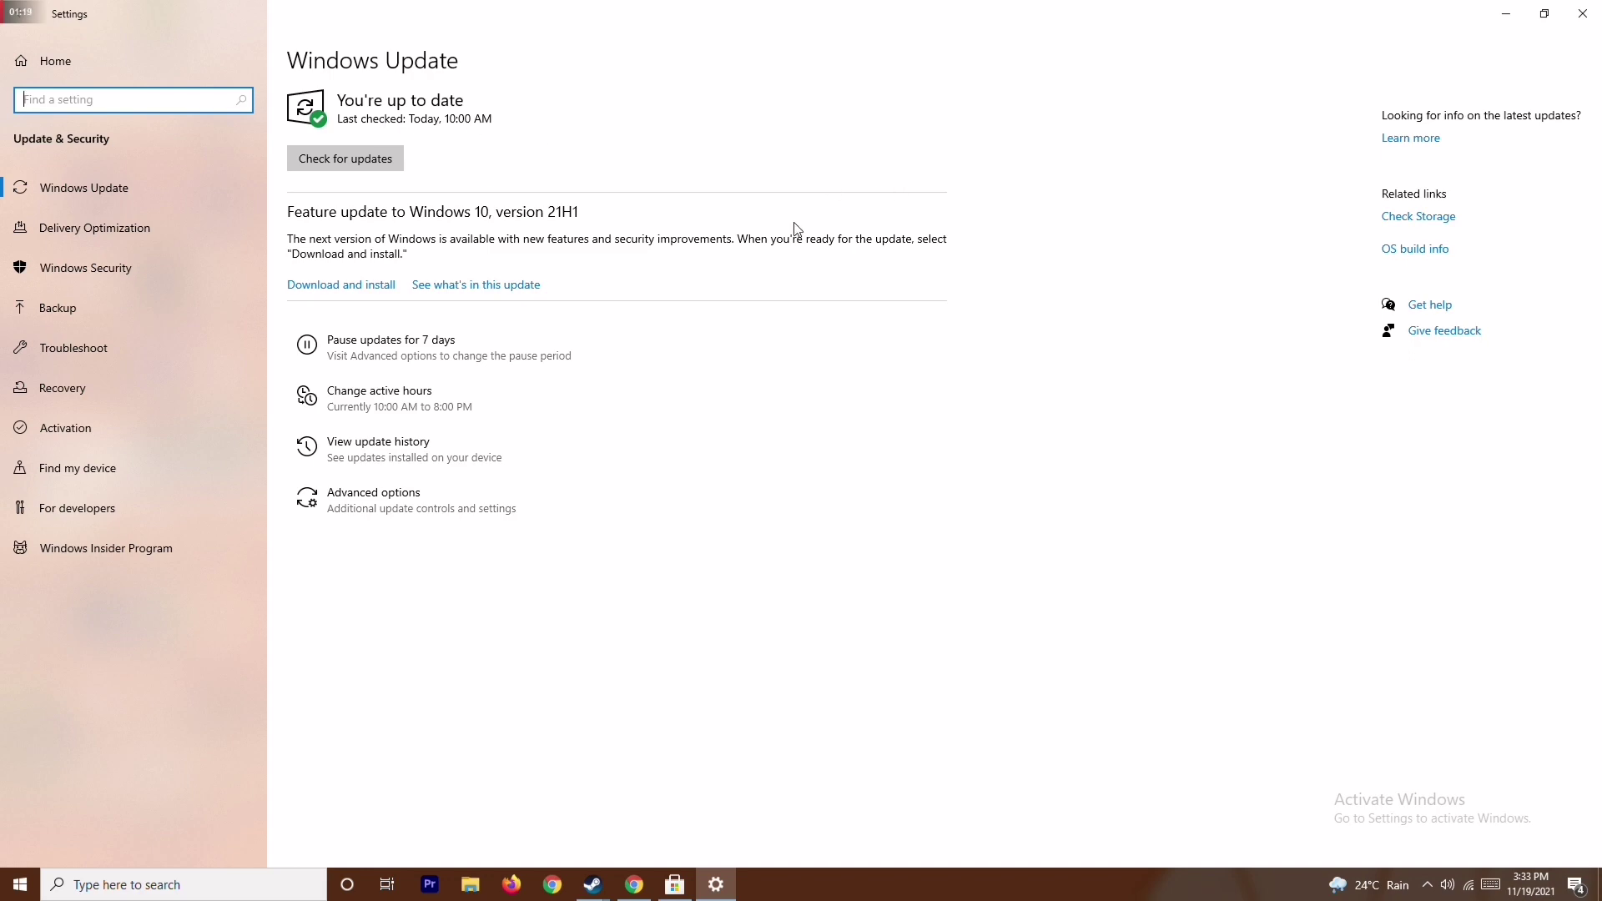
click(1583, 13)
right_click(982, 304)
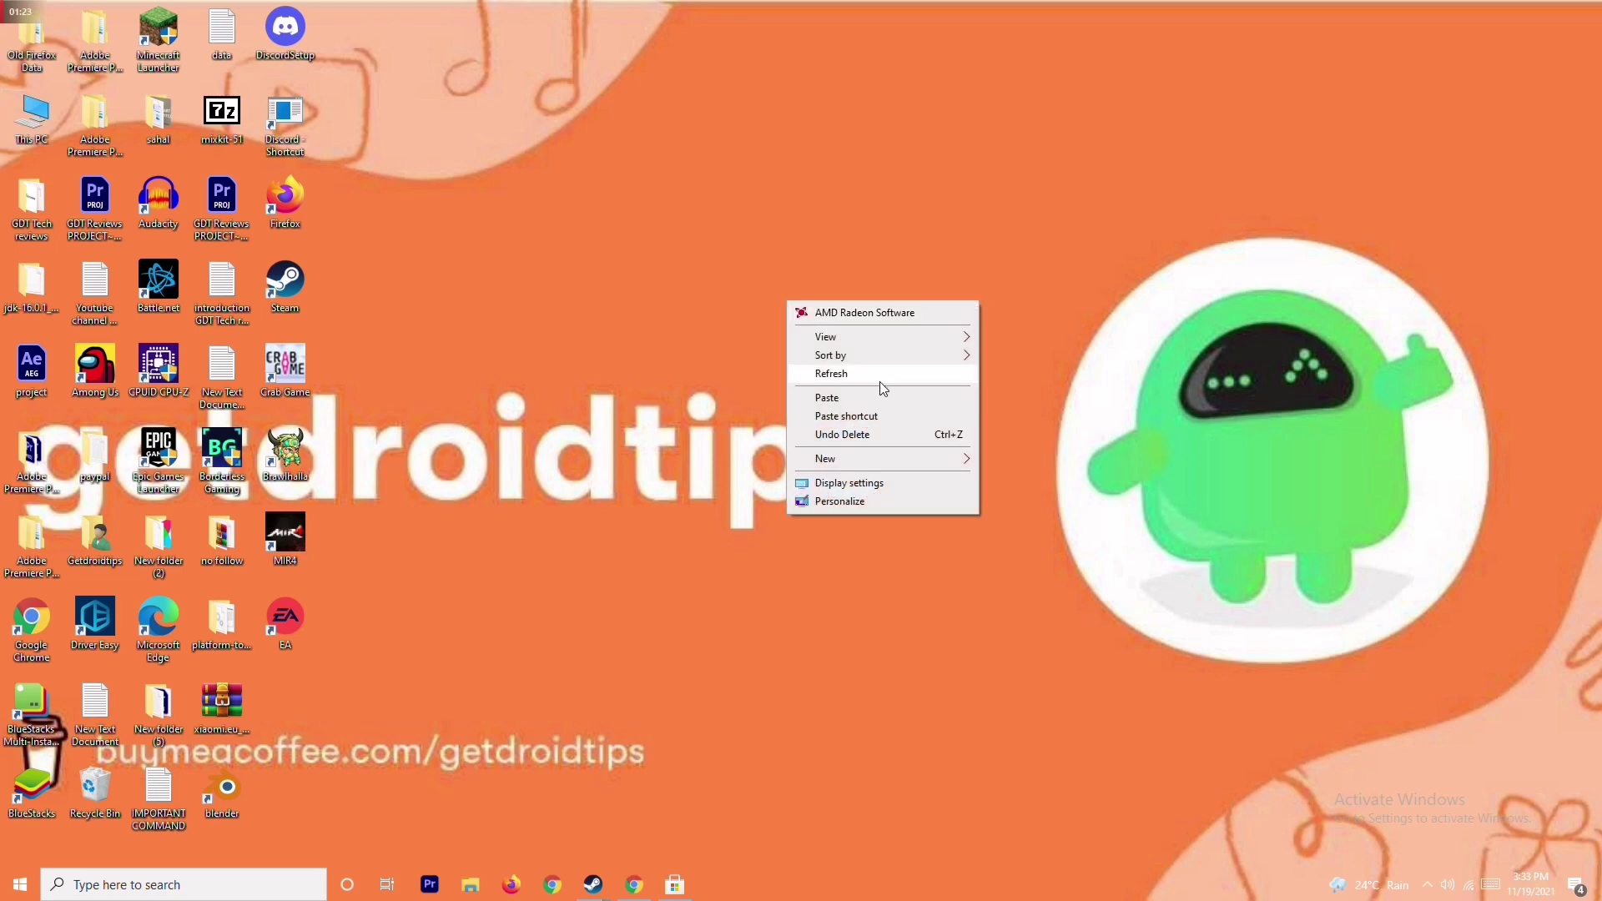
- Refresh the desktop and launch Task Manager from the taskbar
click(882, 382)
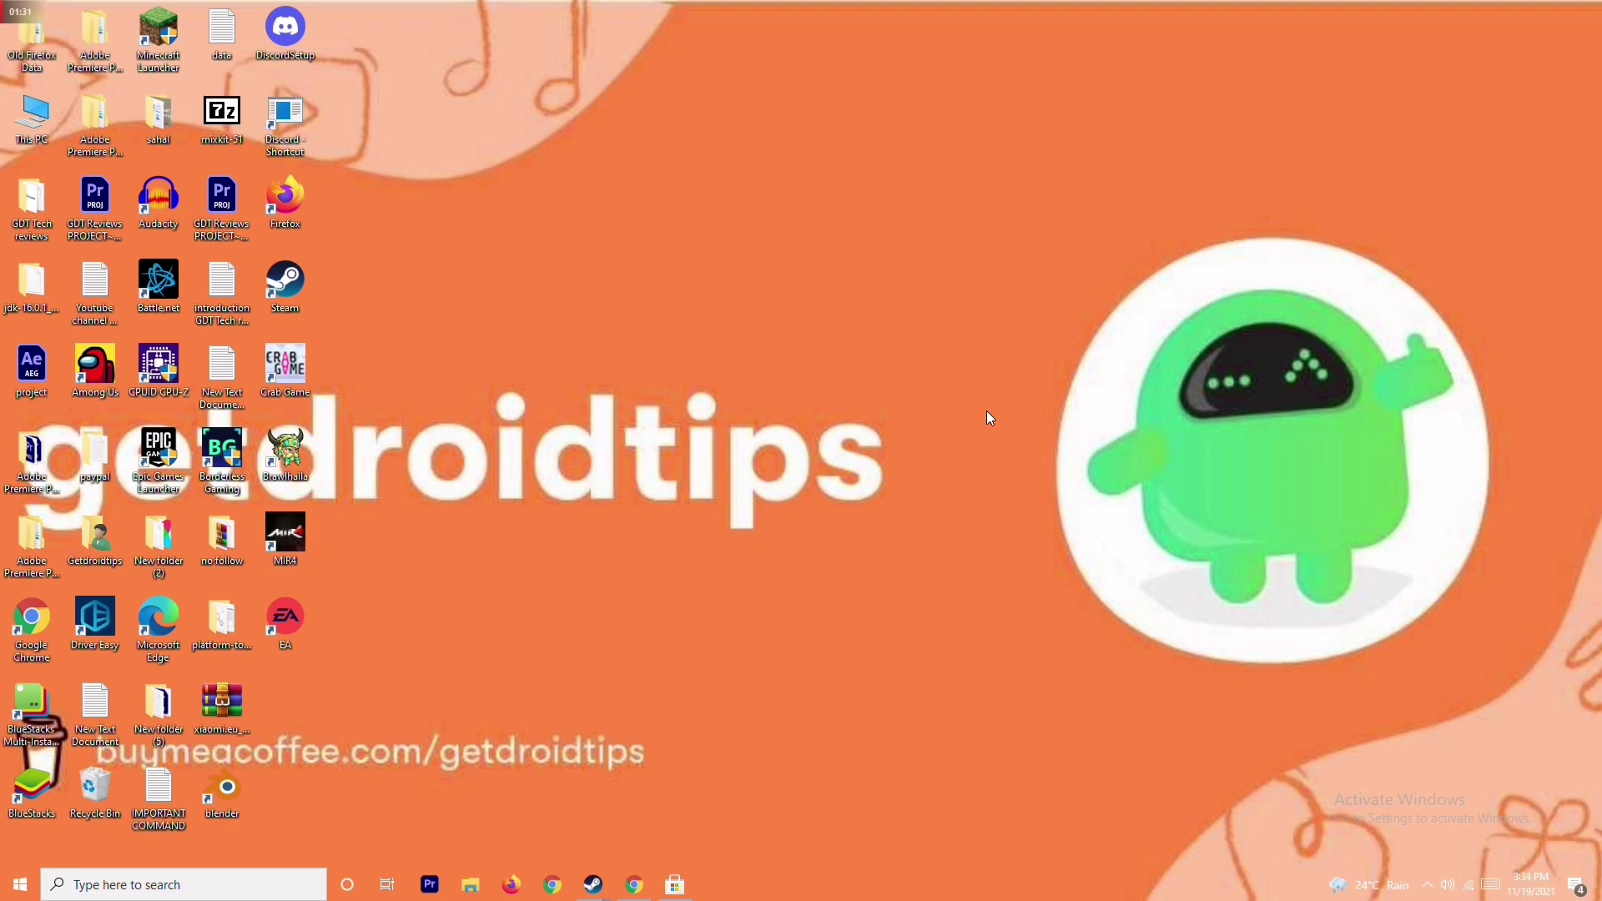
right_click(845, 887)
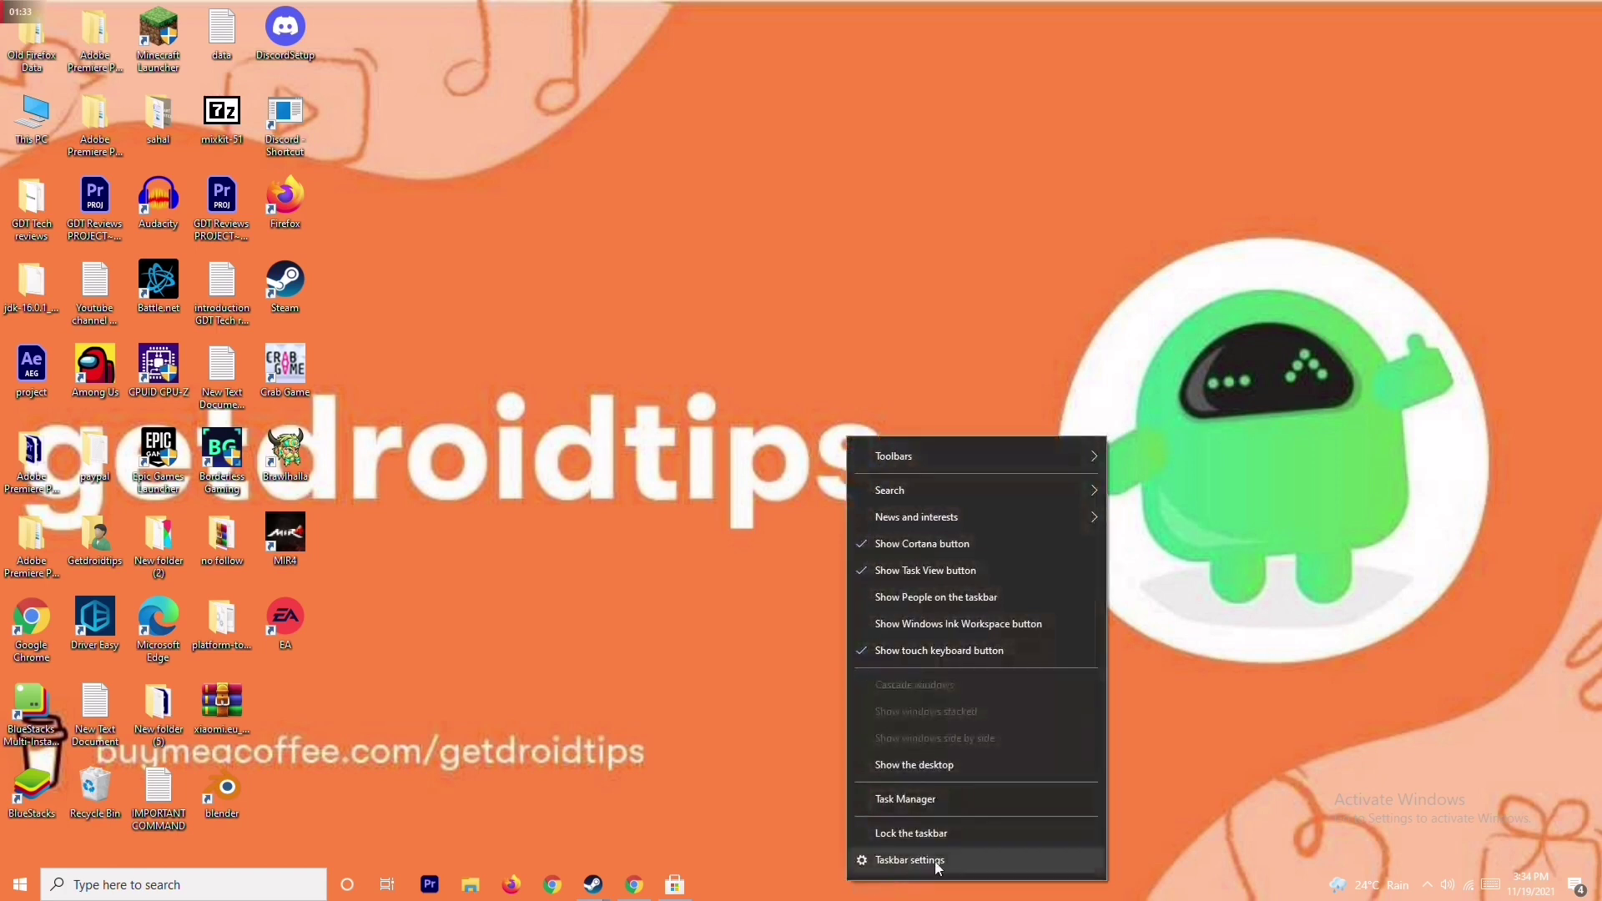
click(954, 801)
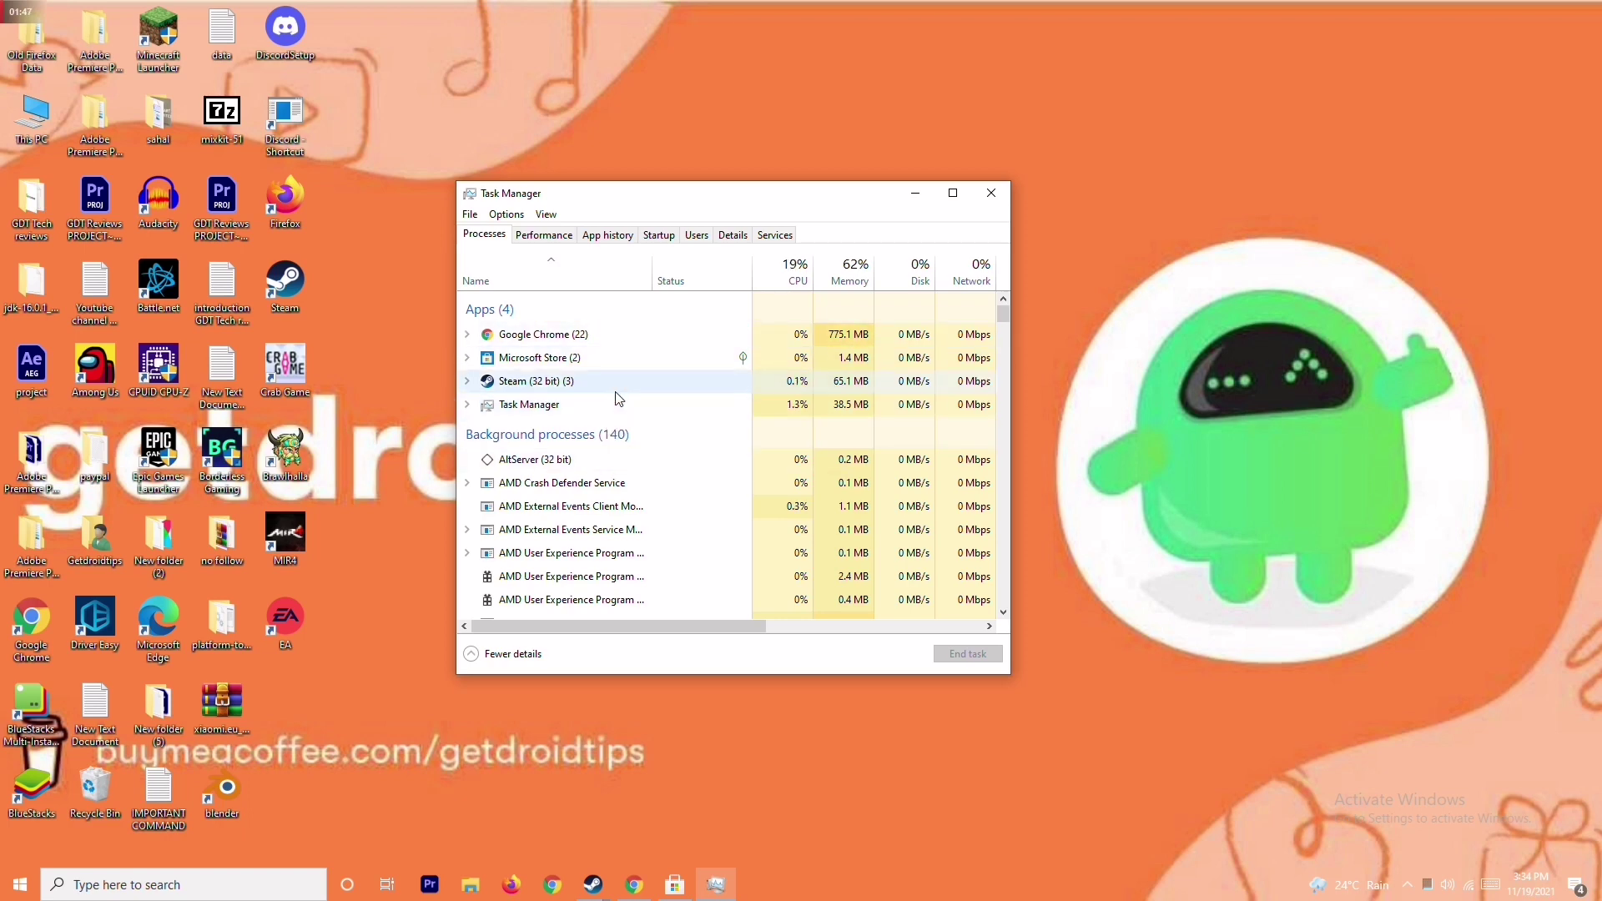
- End the Microsoft Store process, leaving Chrome, Steam and Task Manager running
click(625, 359)
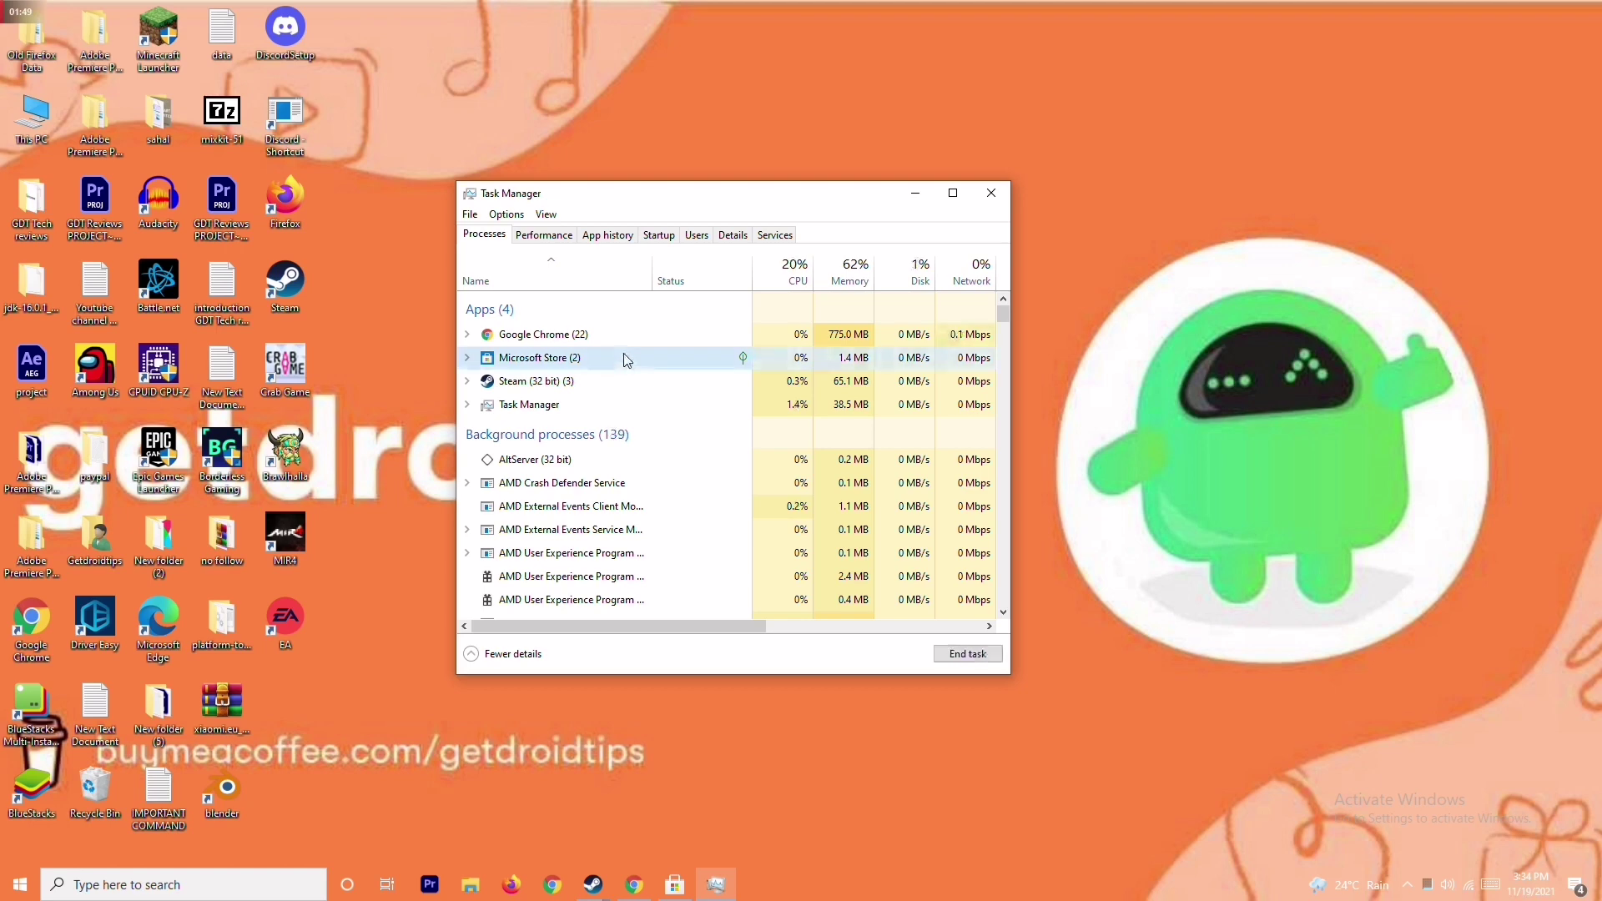
right_click(682, 365)
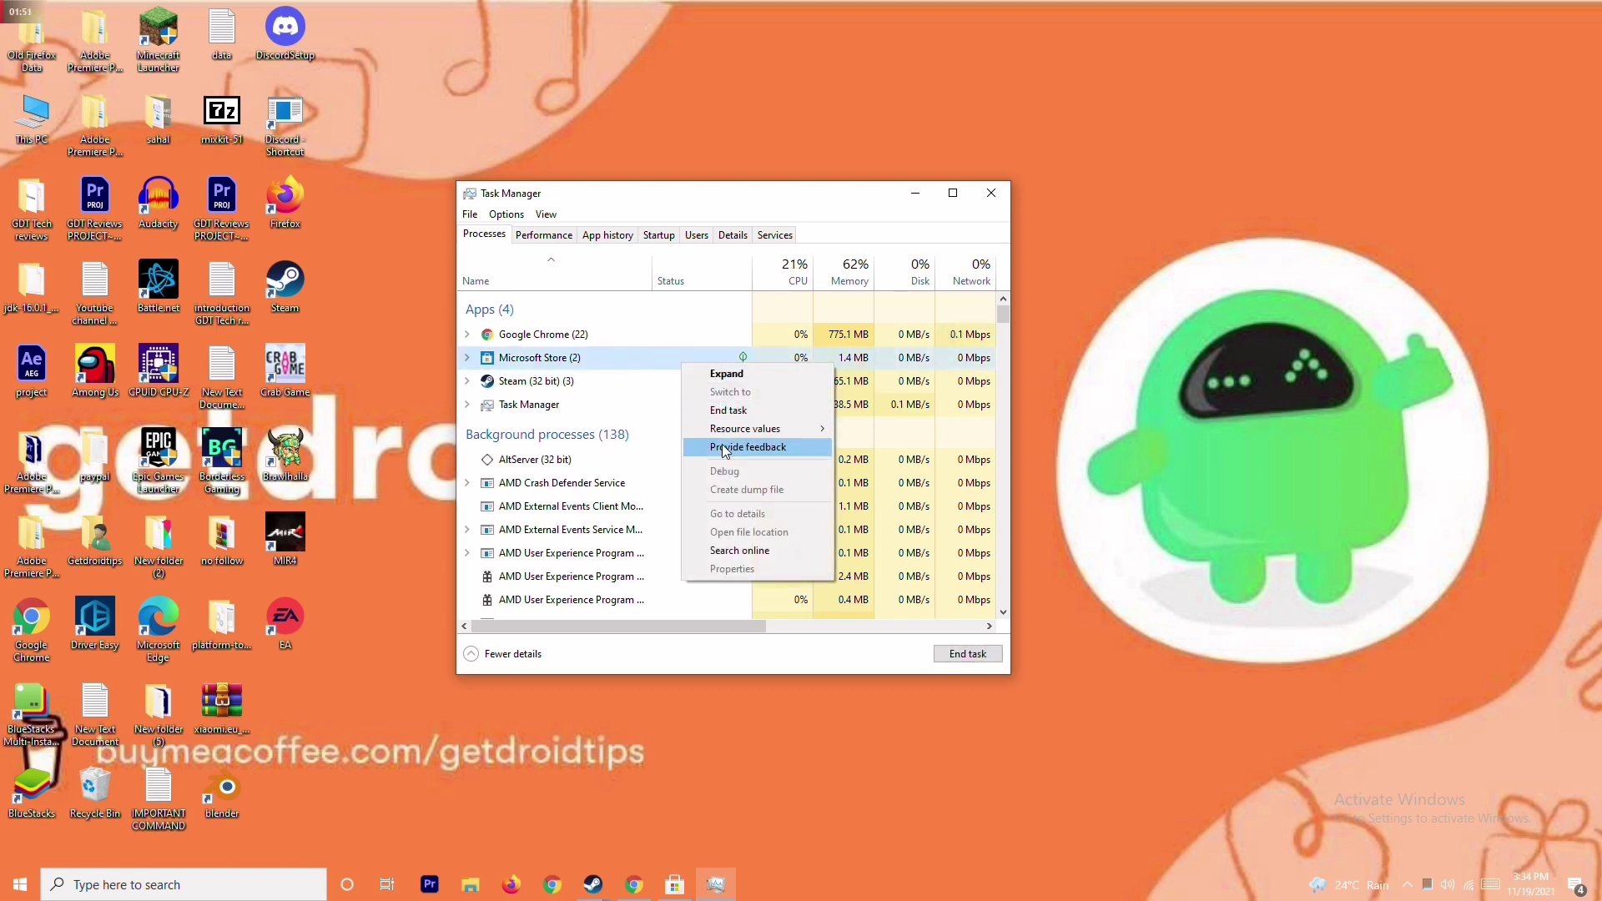
click(738, 410)
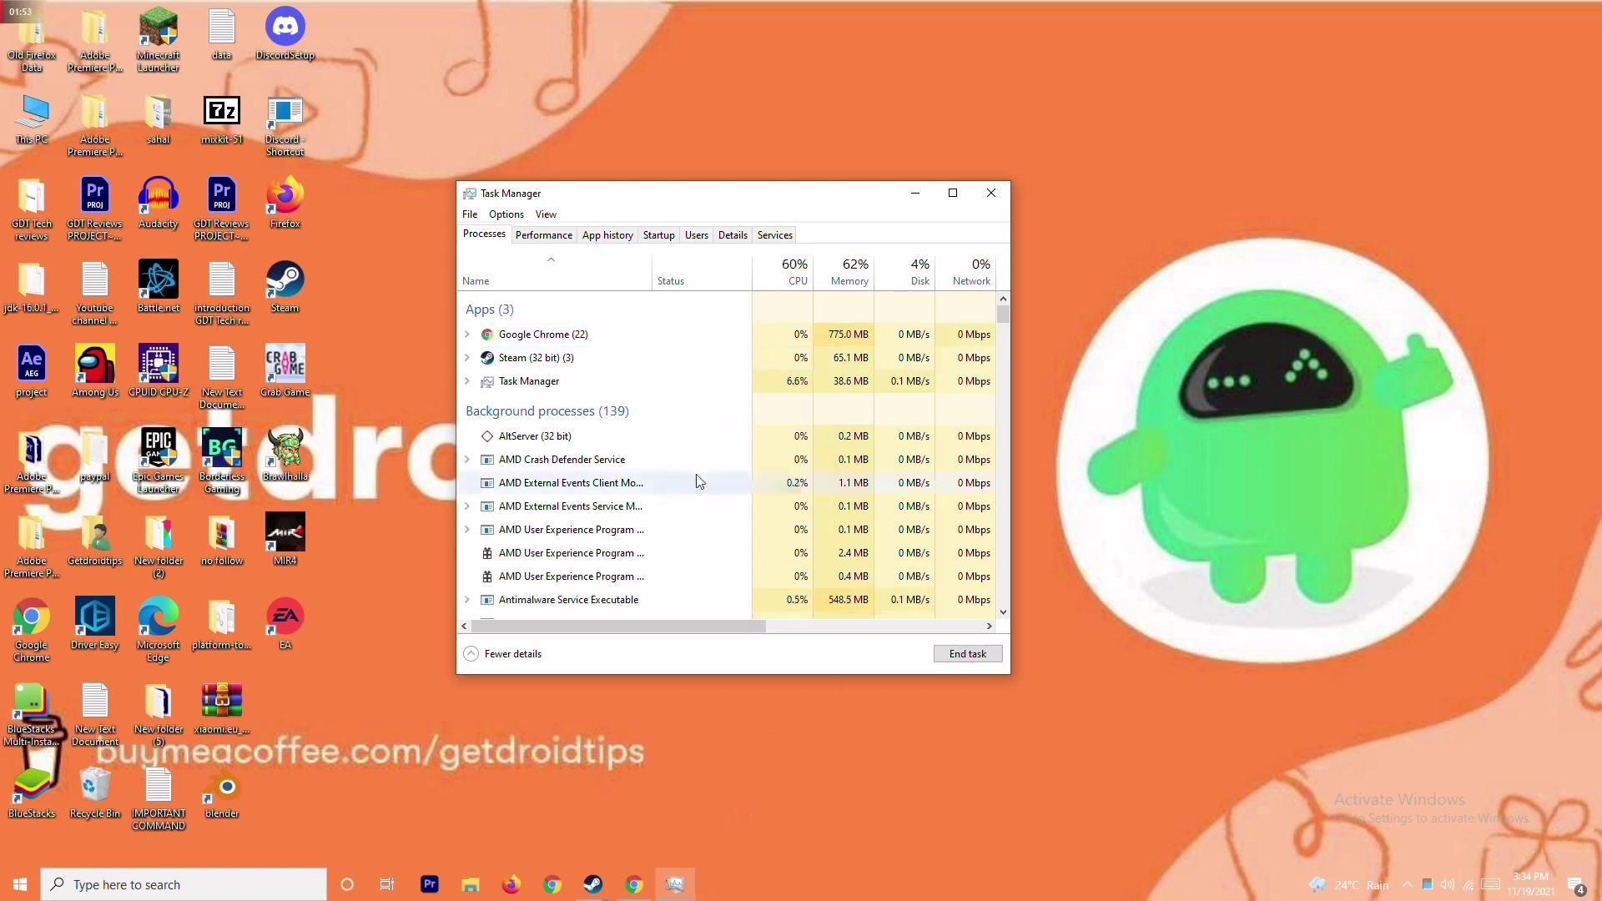
- Close Task Manager to reveal the desktop with the Crab Game shortcut
click(1006, 200)
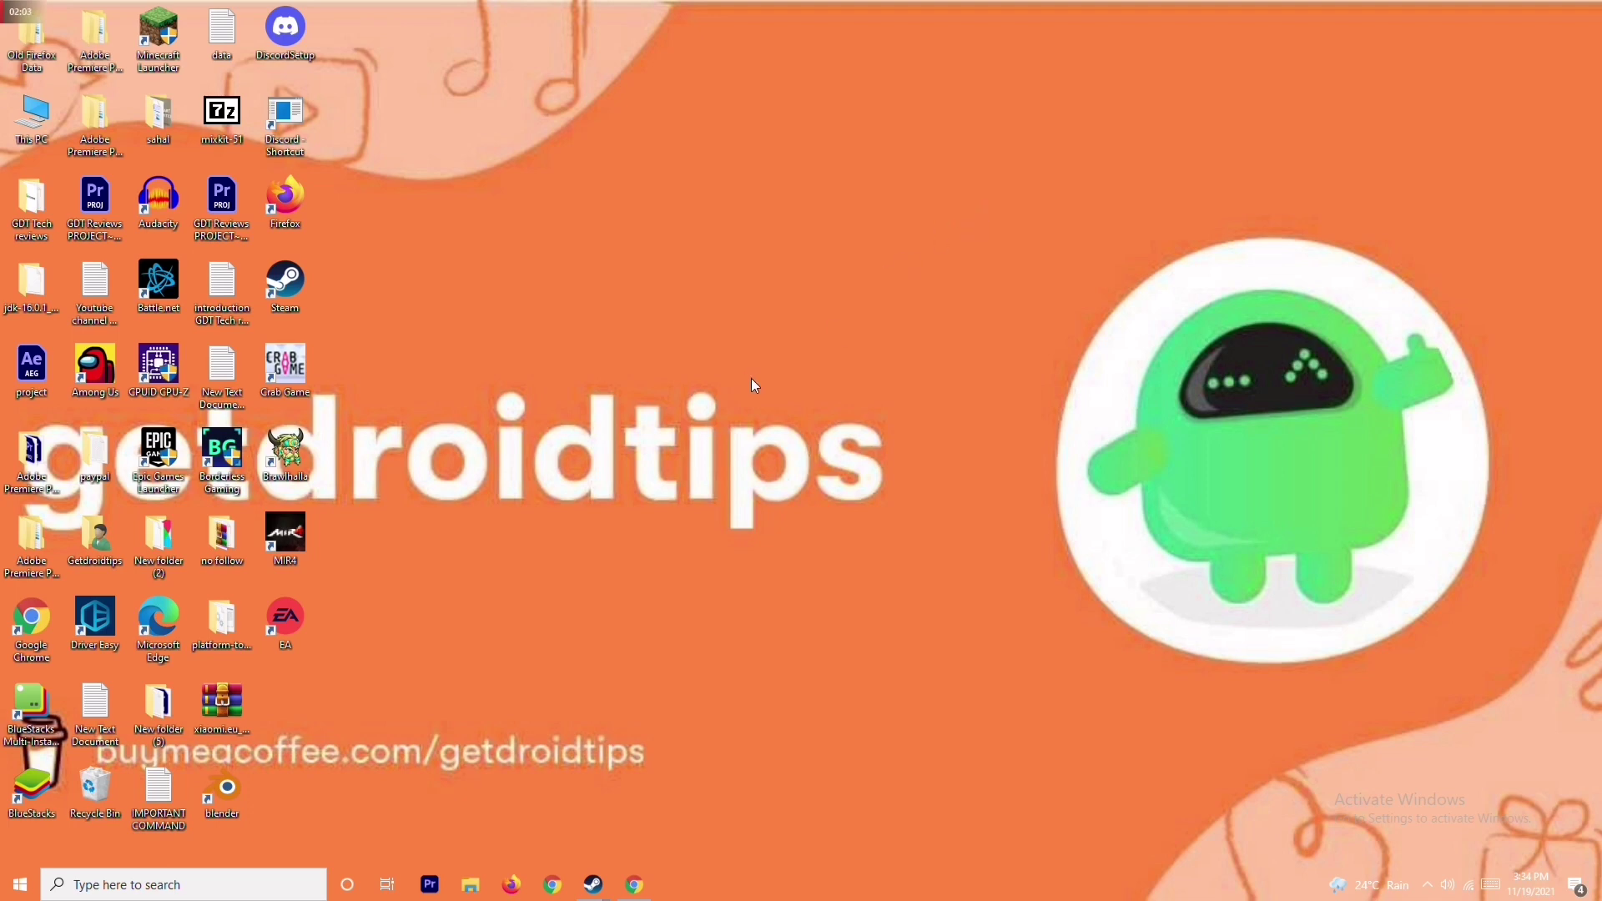
right_click(291, 397)
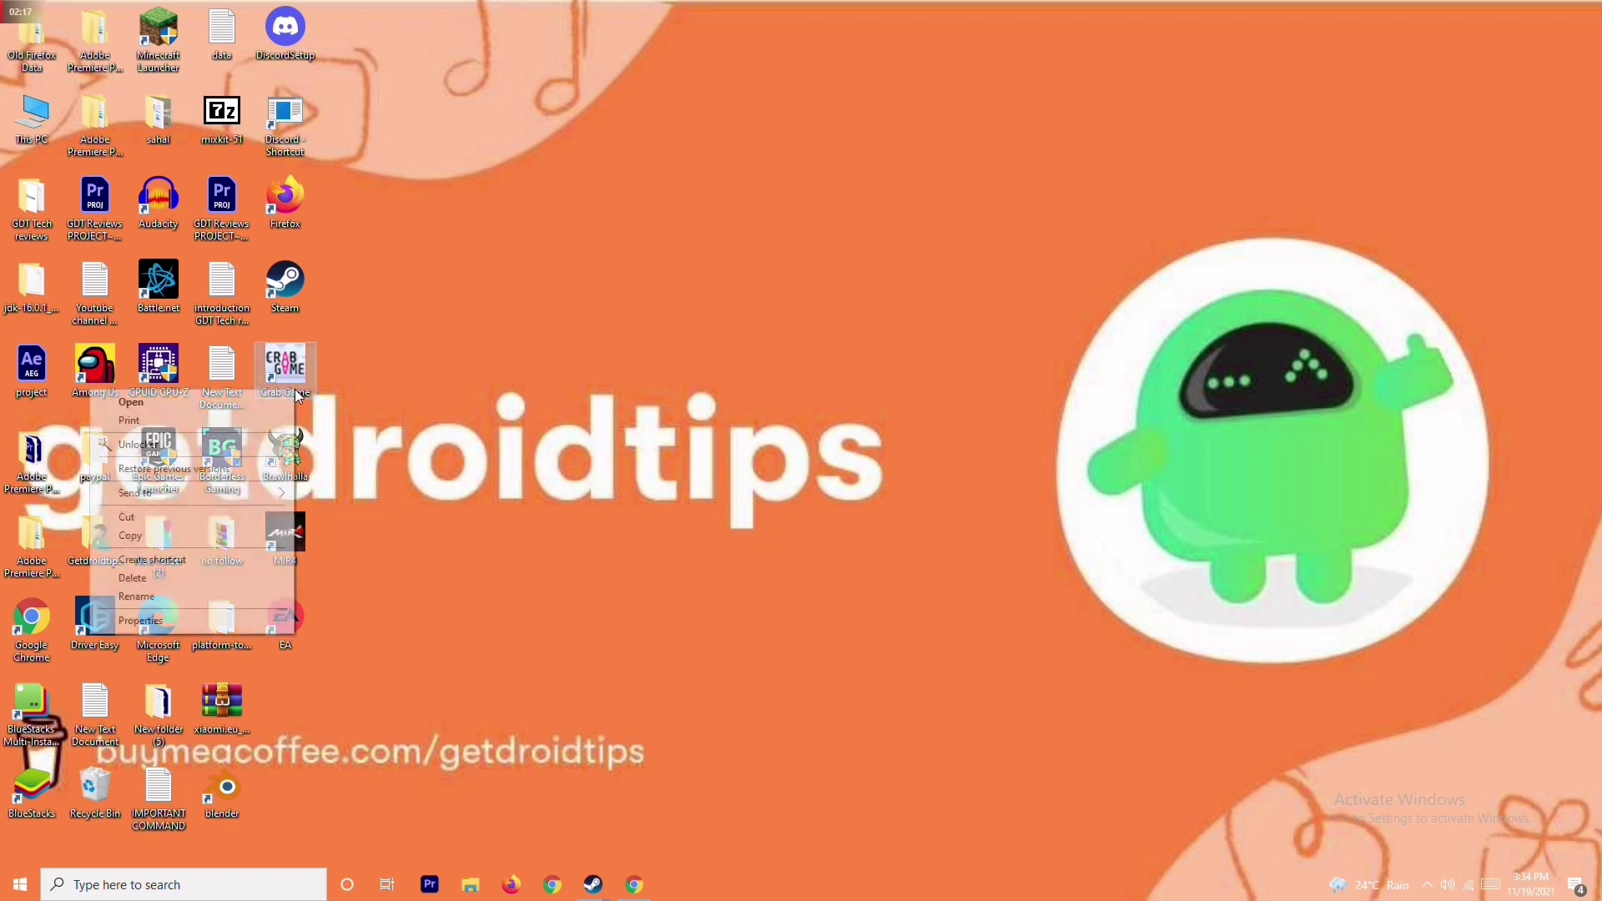
click(388, 369)
right_click(298, 373)
click(312, 391)
right_click(299, 380)
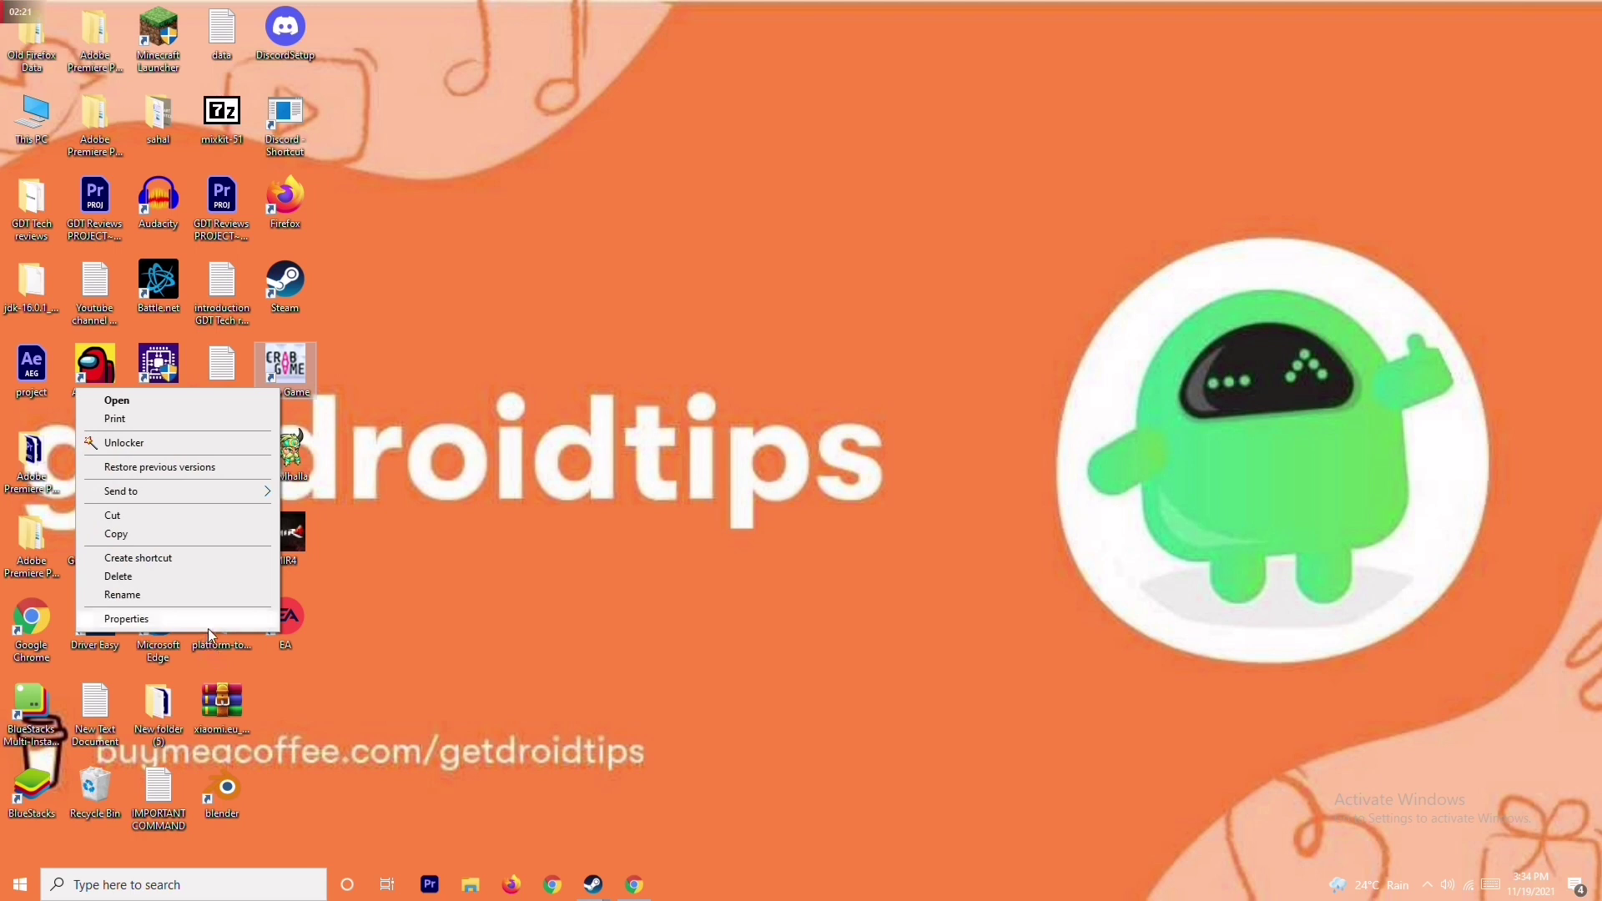
click(208, 622)
click(580, 402)
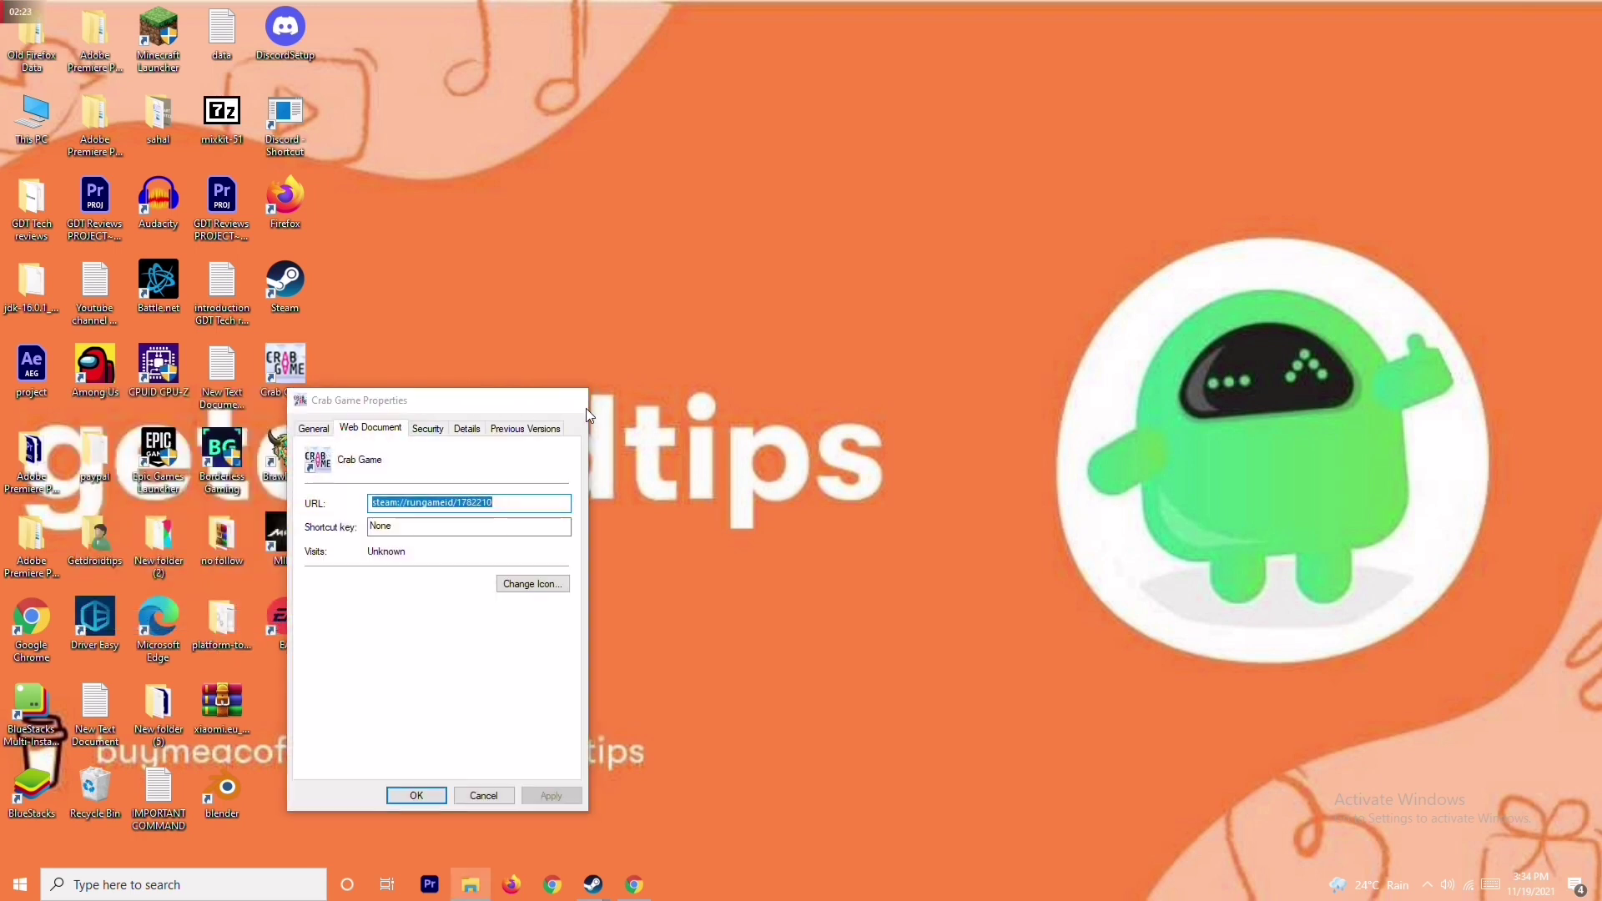
mouse_move(594, 894)
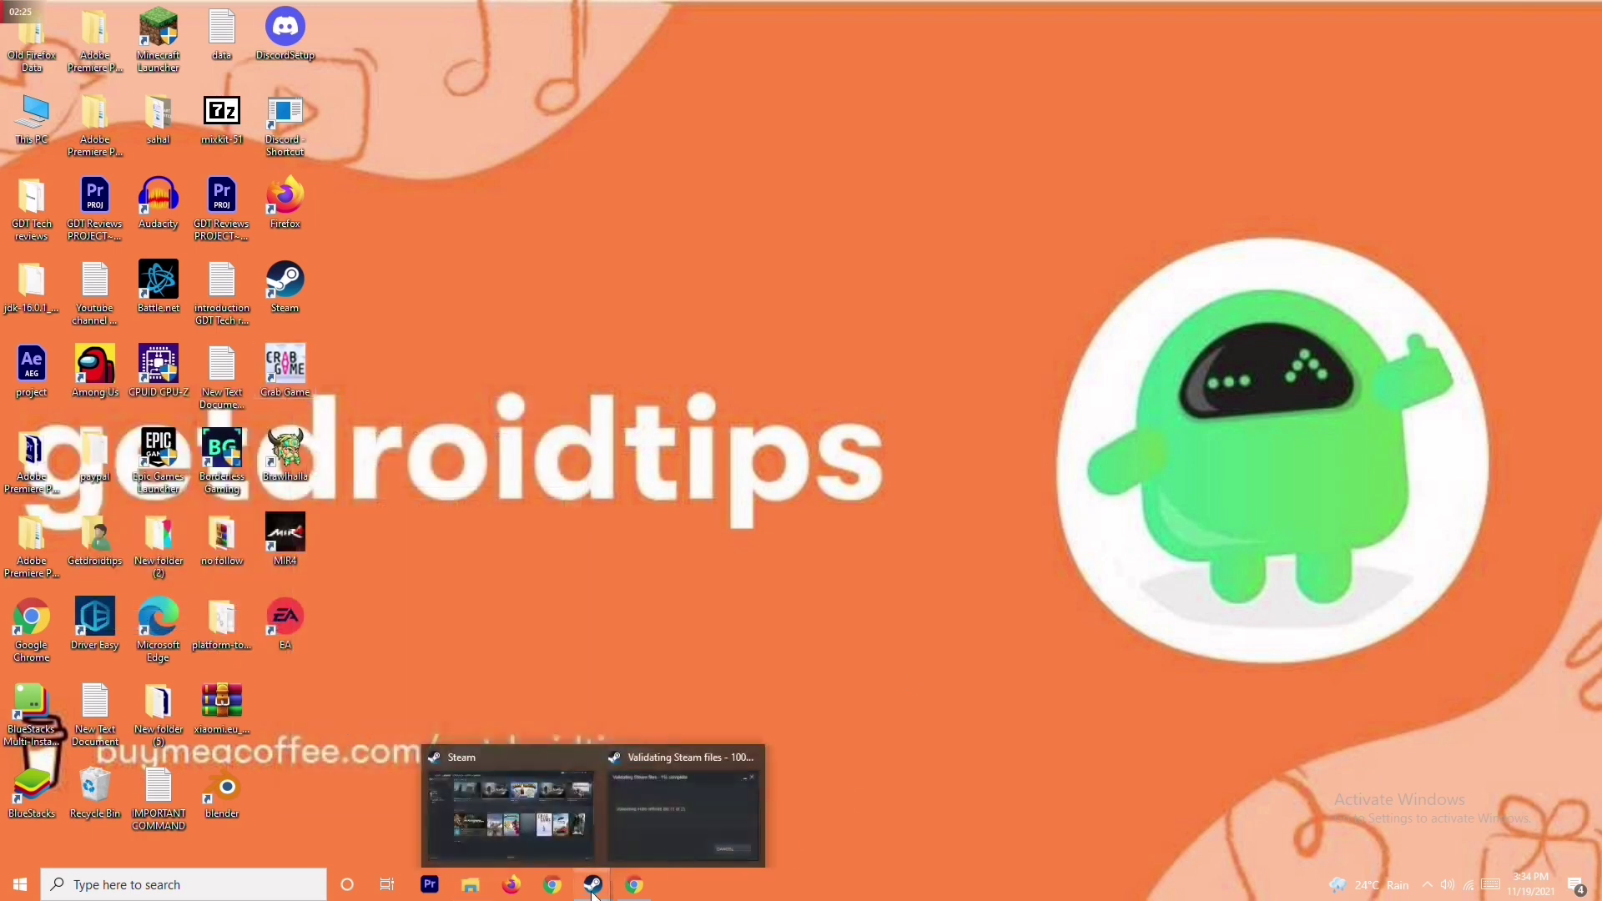
- Bring up Crab Game's install folder on drive D: via its Steam Properties' Local Files
click(554, 796)
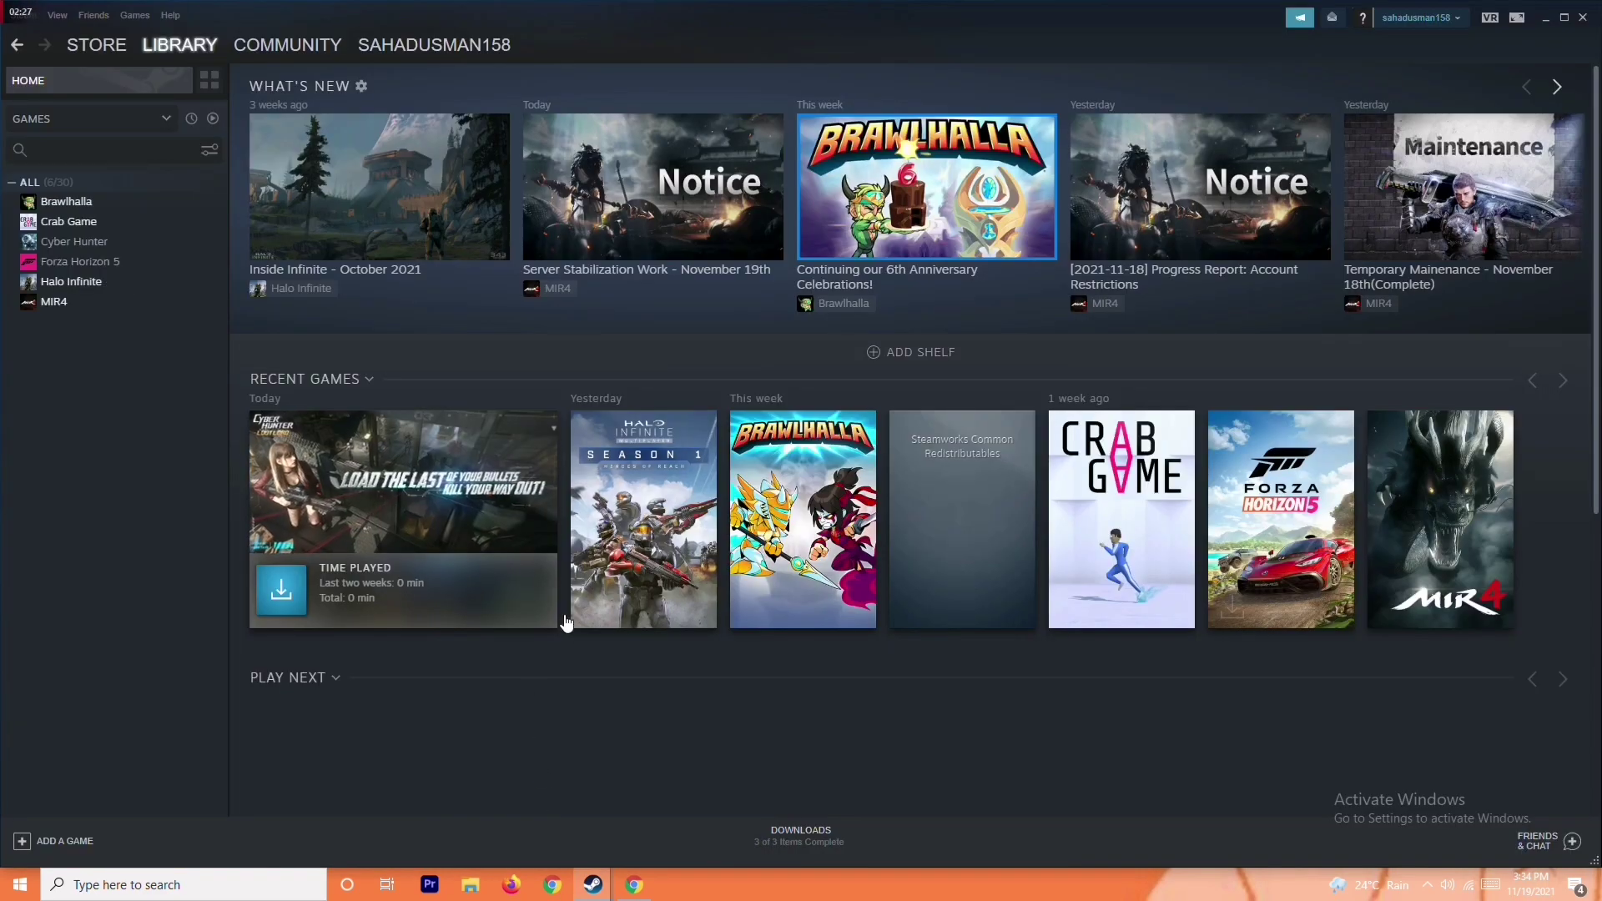
right_click(155, 225)
click(194, 322)
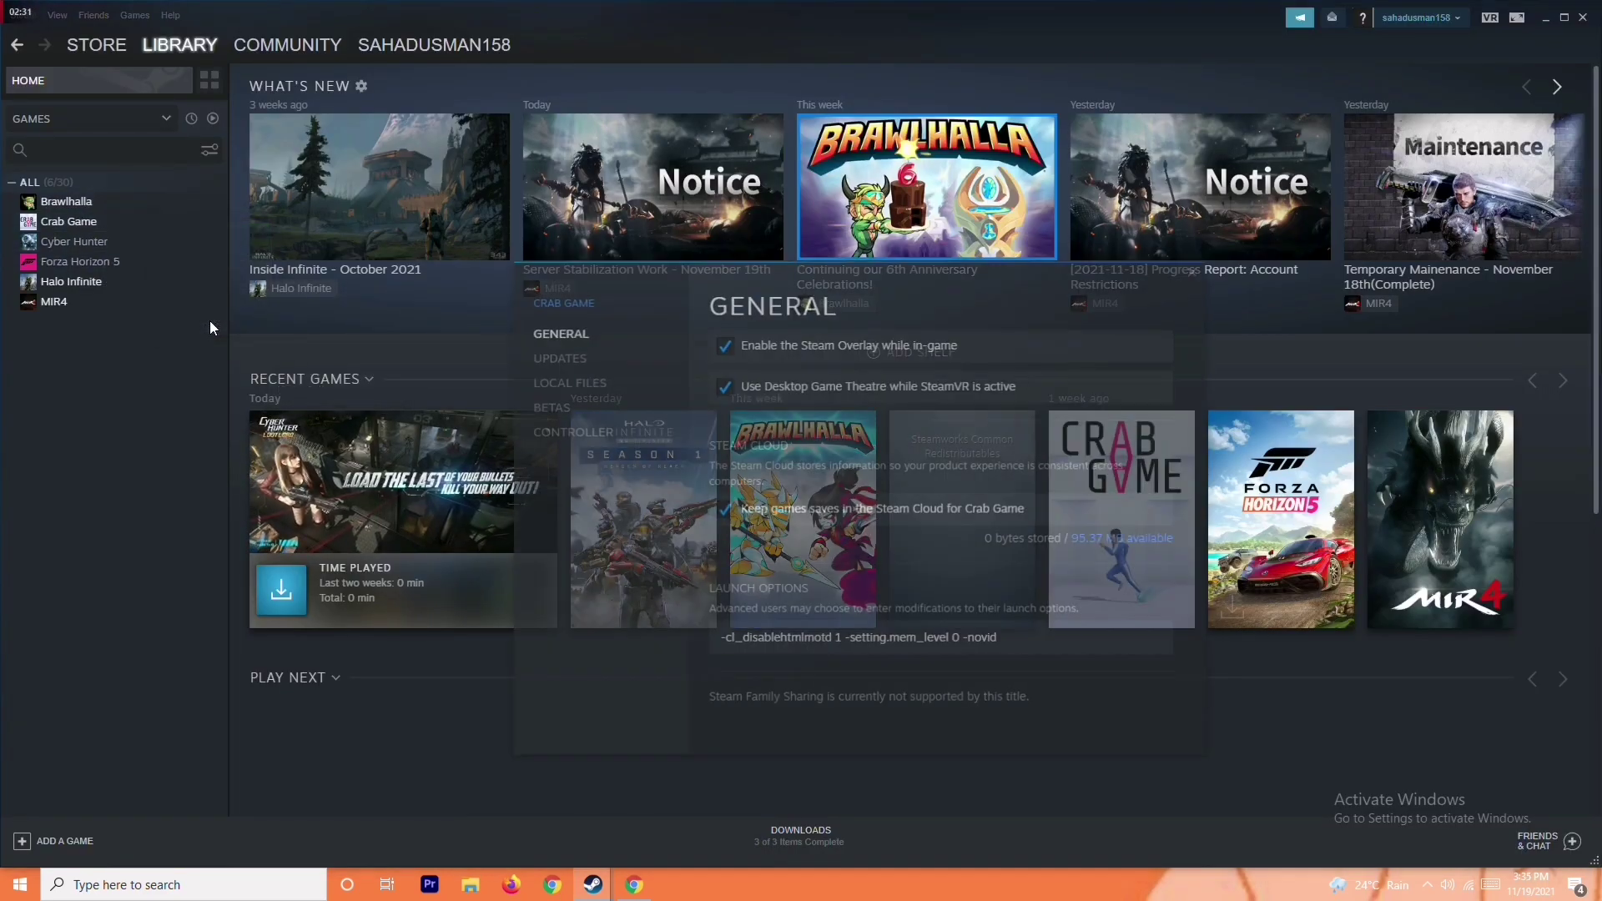
click(608, 384)
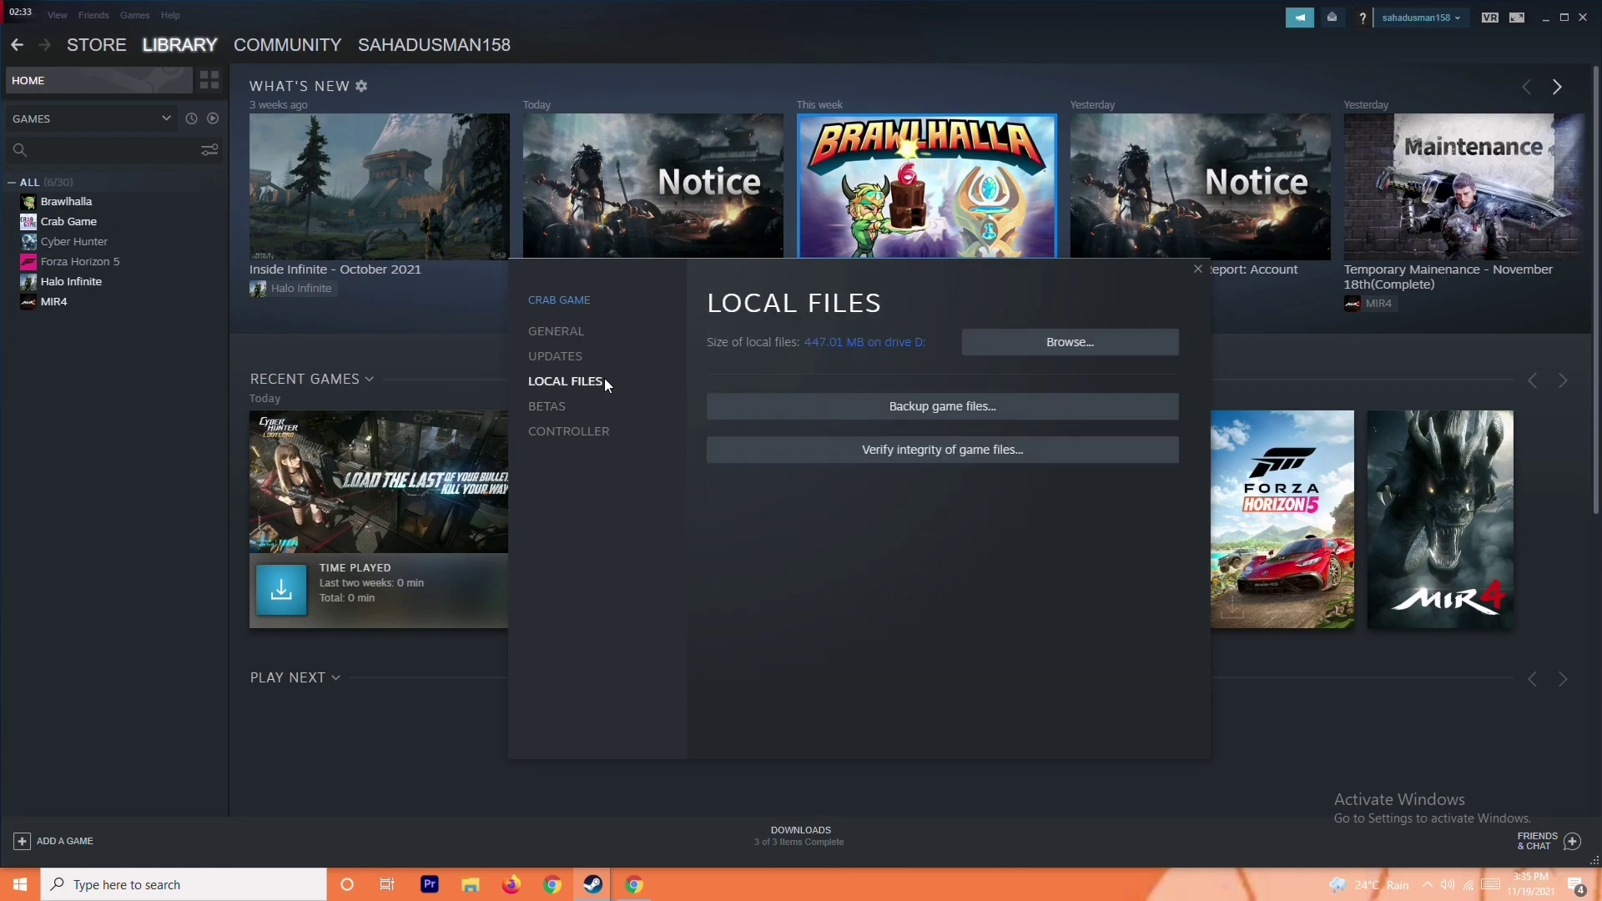
click(1071, 342)
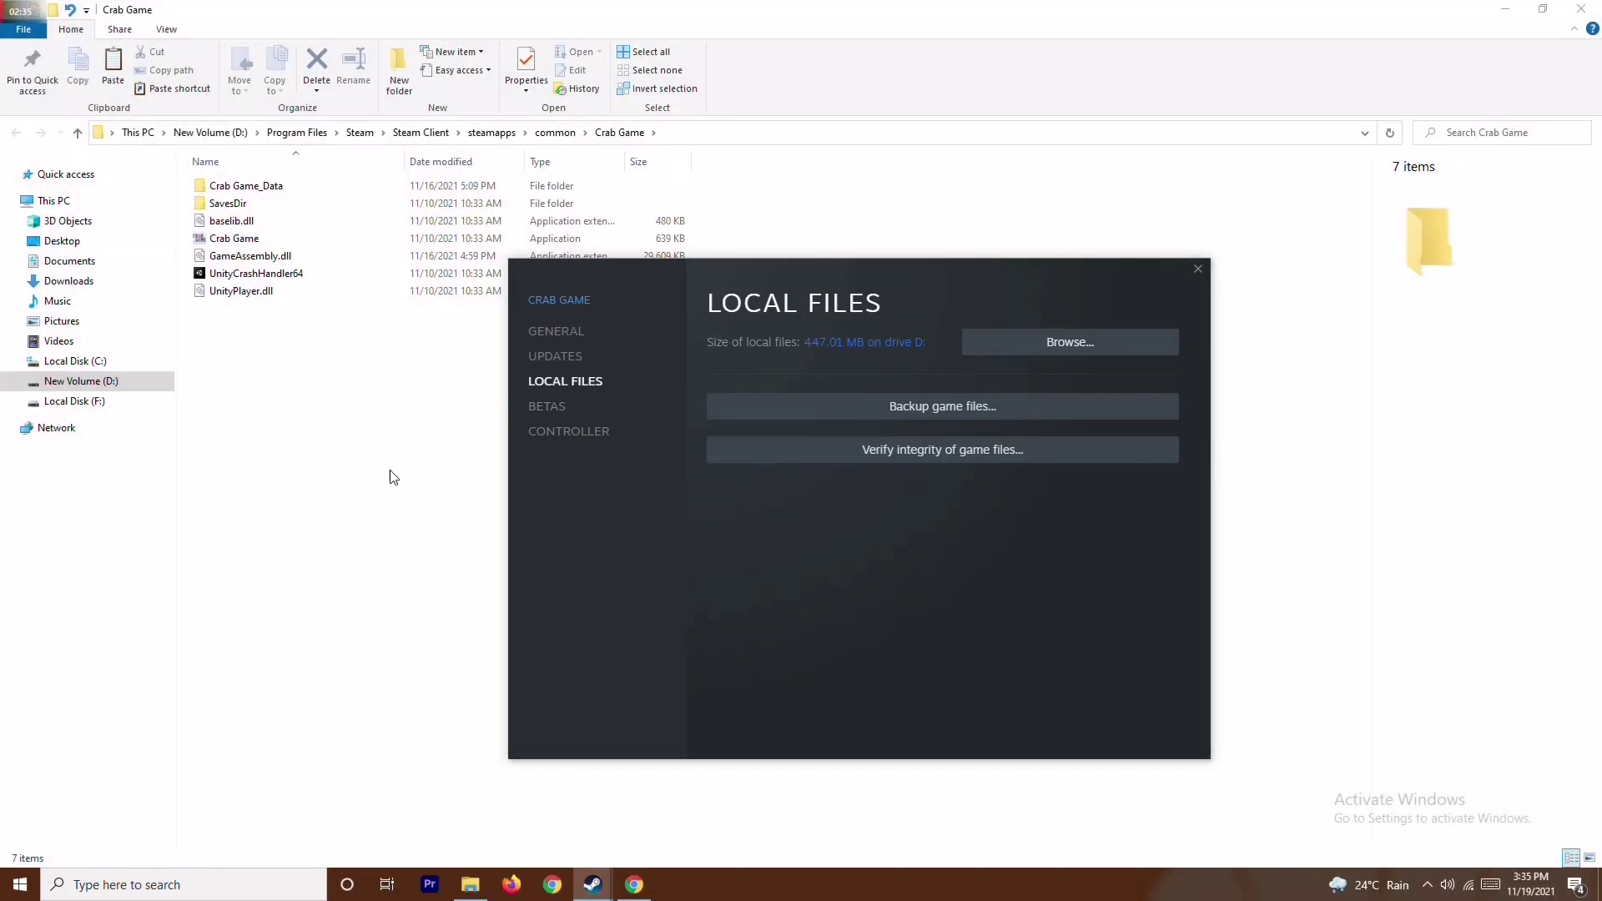
click(390, 476)
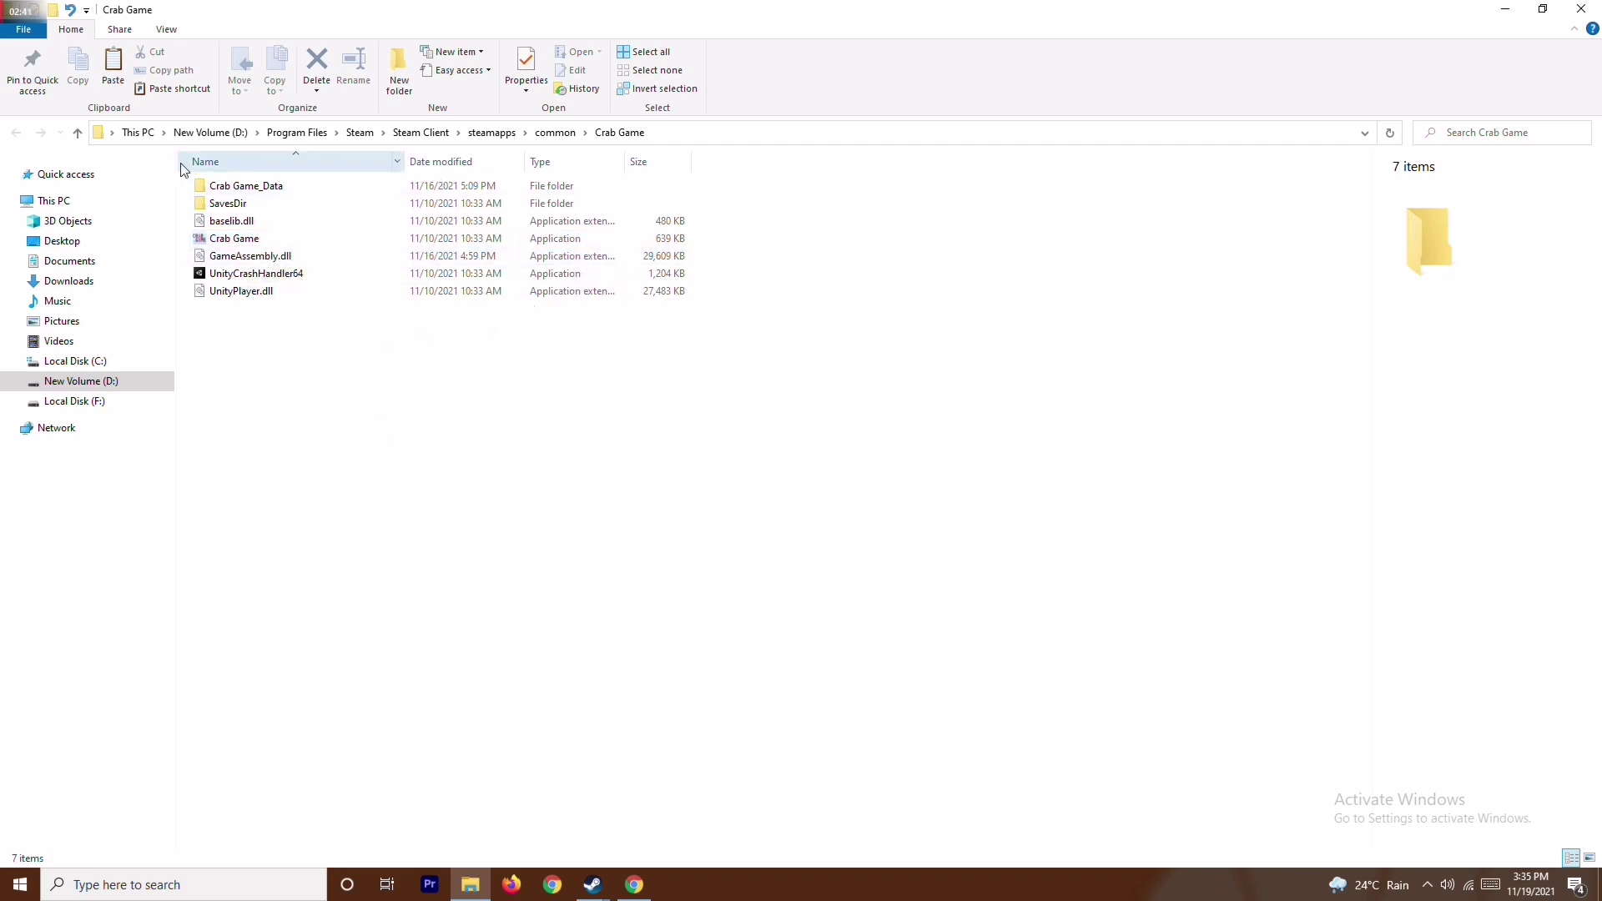
- Run the Crab Game application from its install folder as administrator
click(256, 242)
right_click(257, 241)
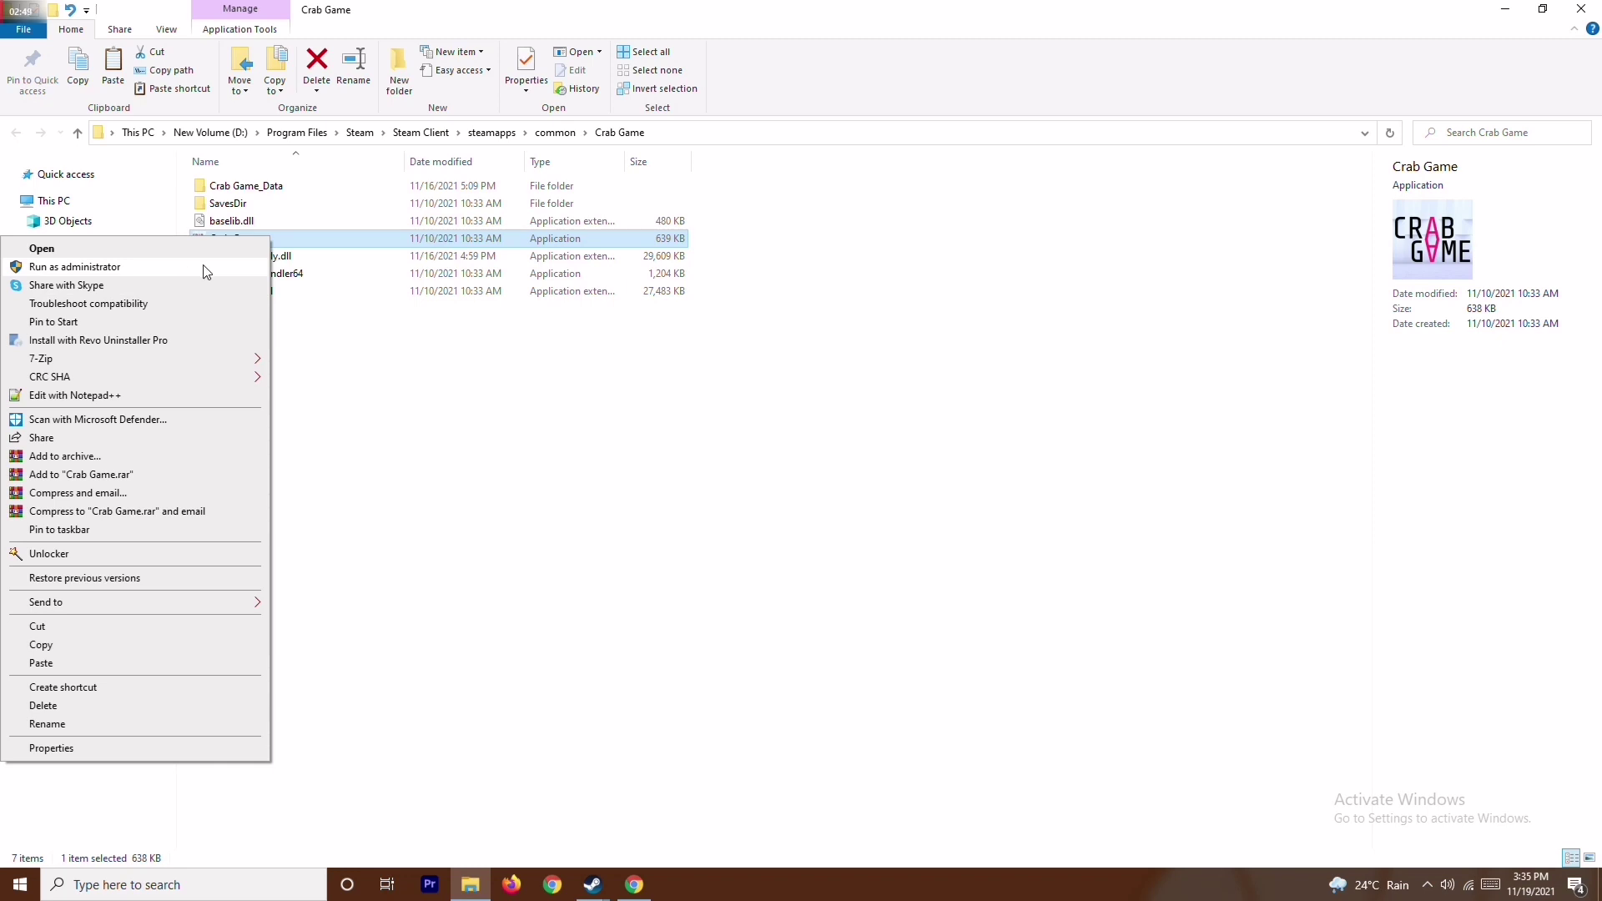
click(521, 403)
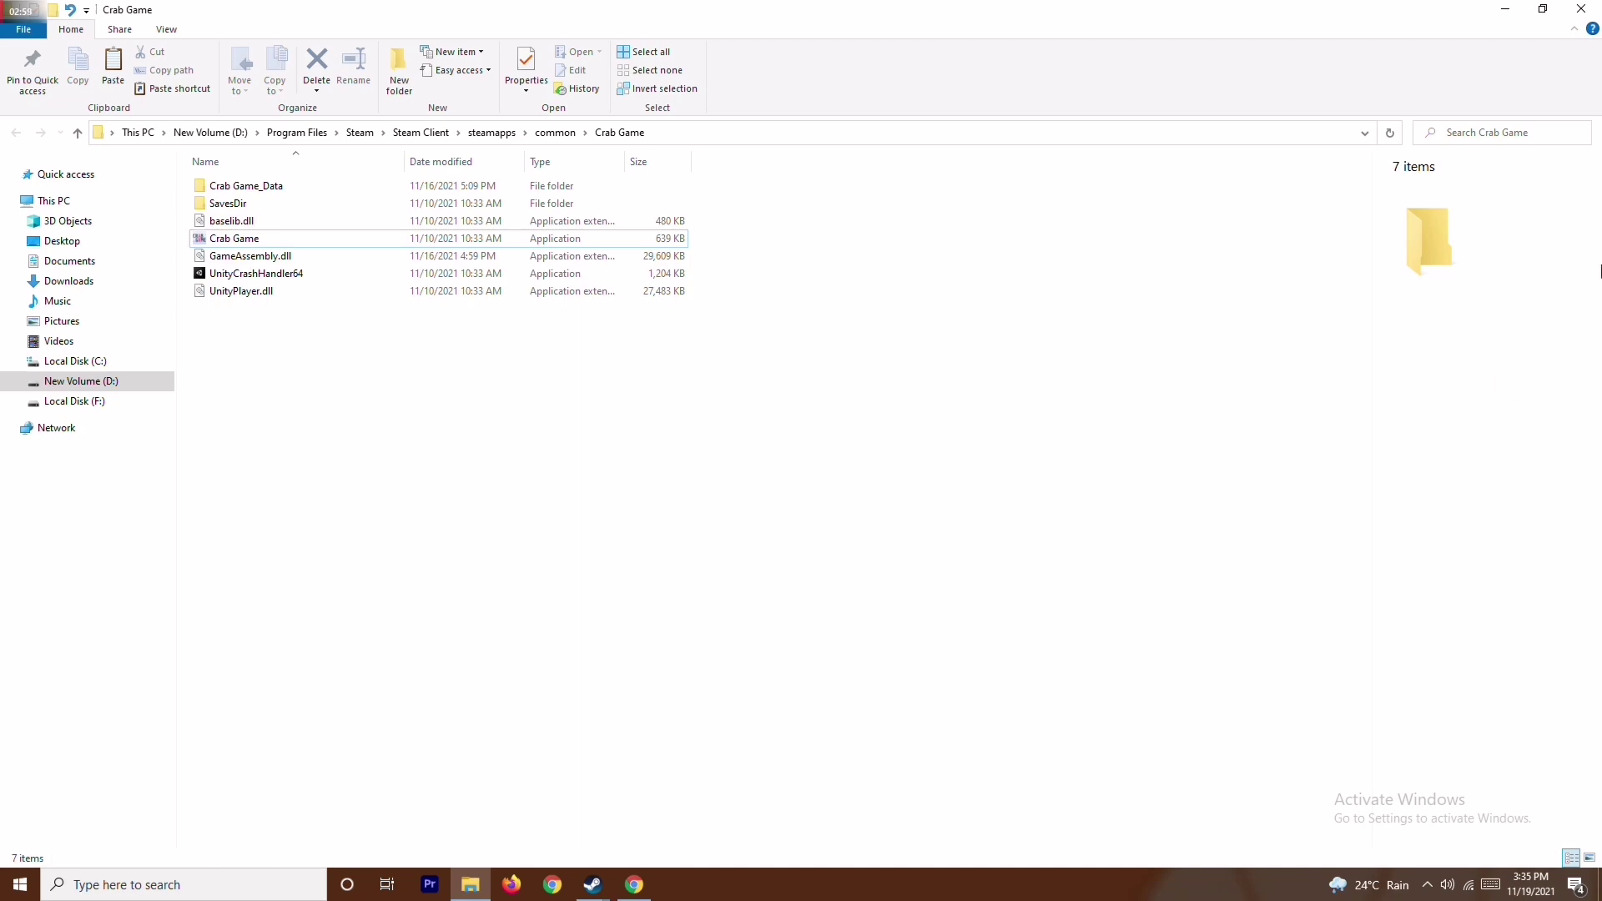
- Close the game folder and Properties dialog, minimize Steam, and bring up Windows search
click(1583, 8)
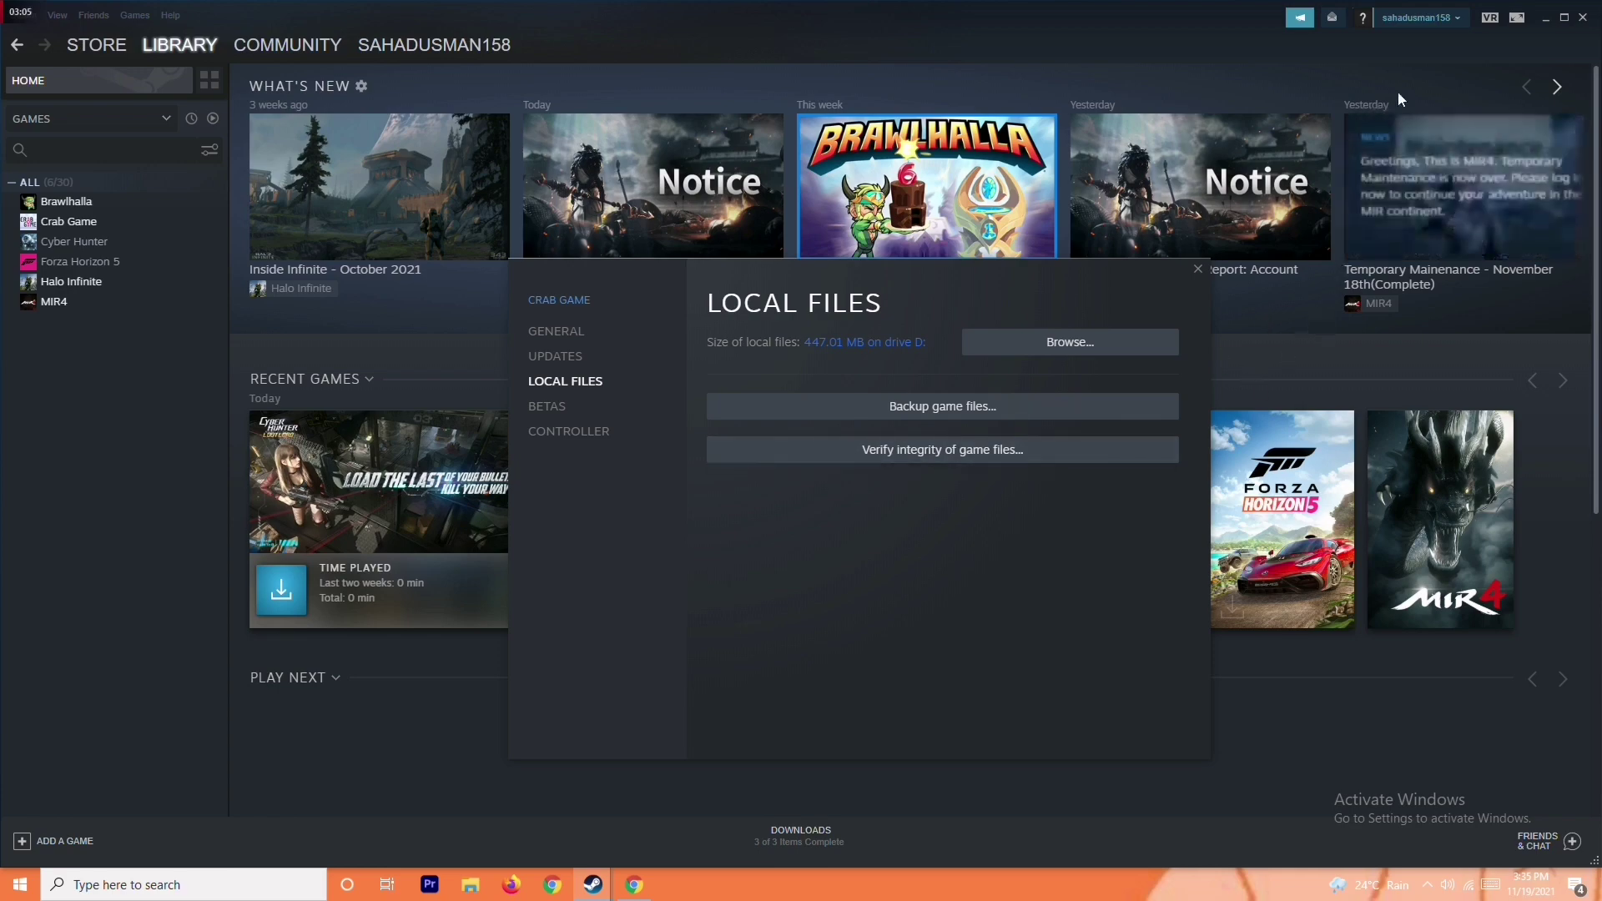
click(1542, 18)
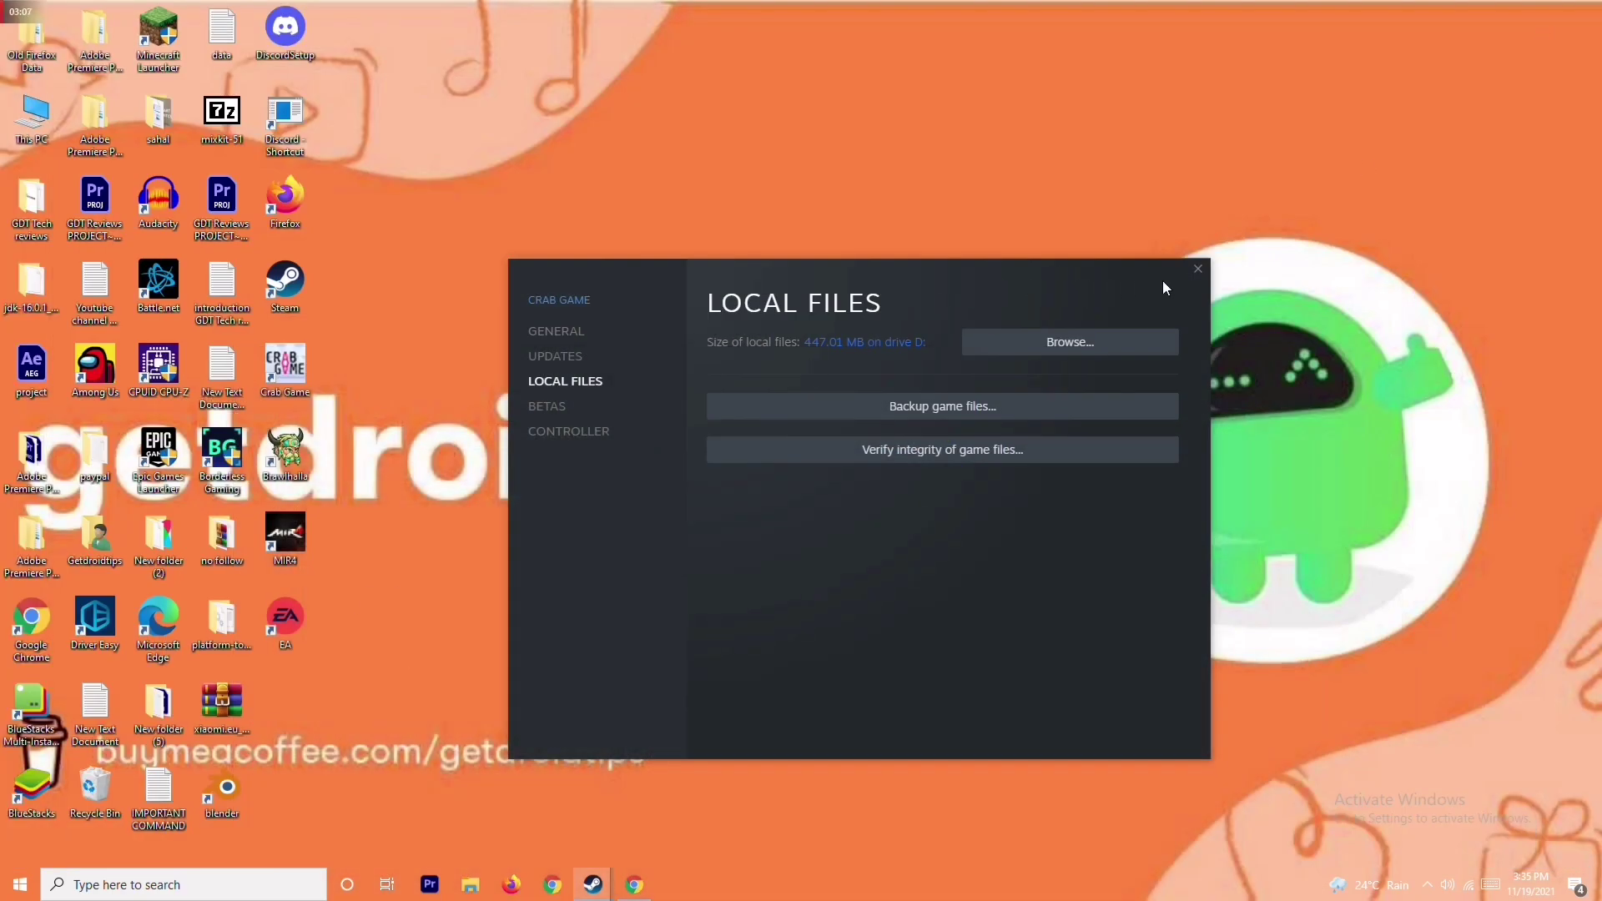
click(1198, 269)
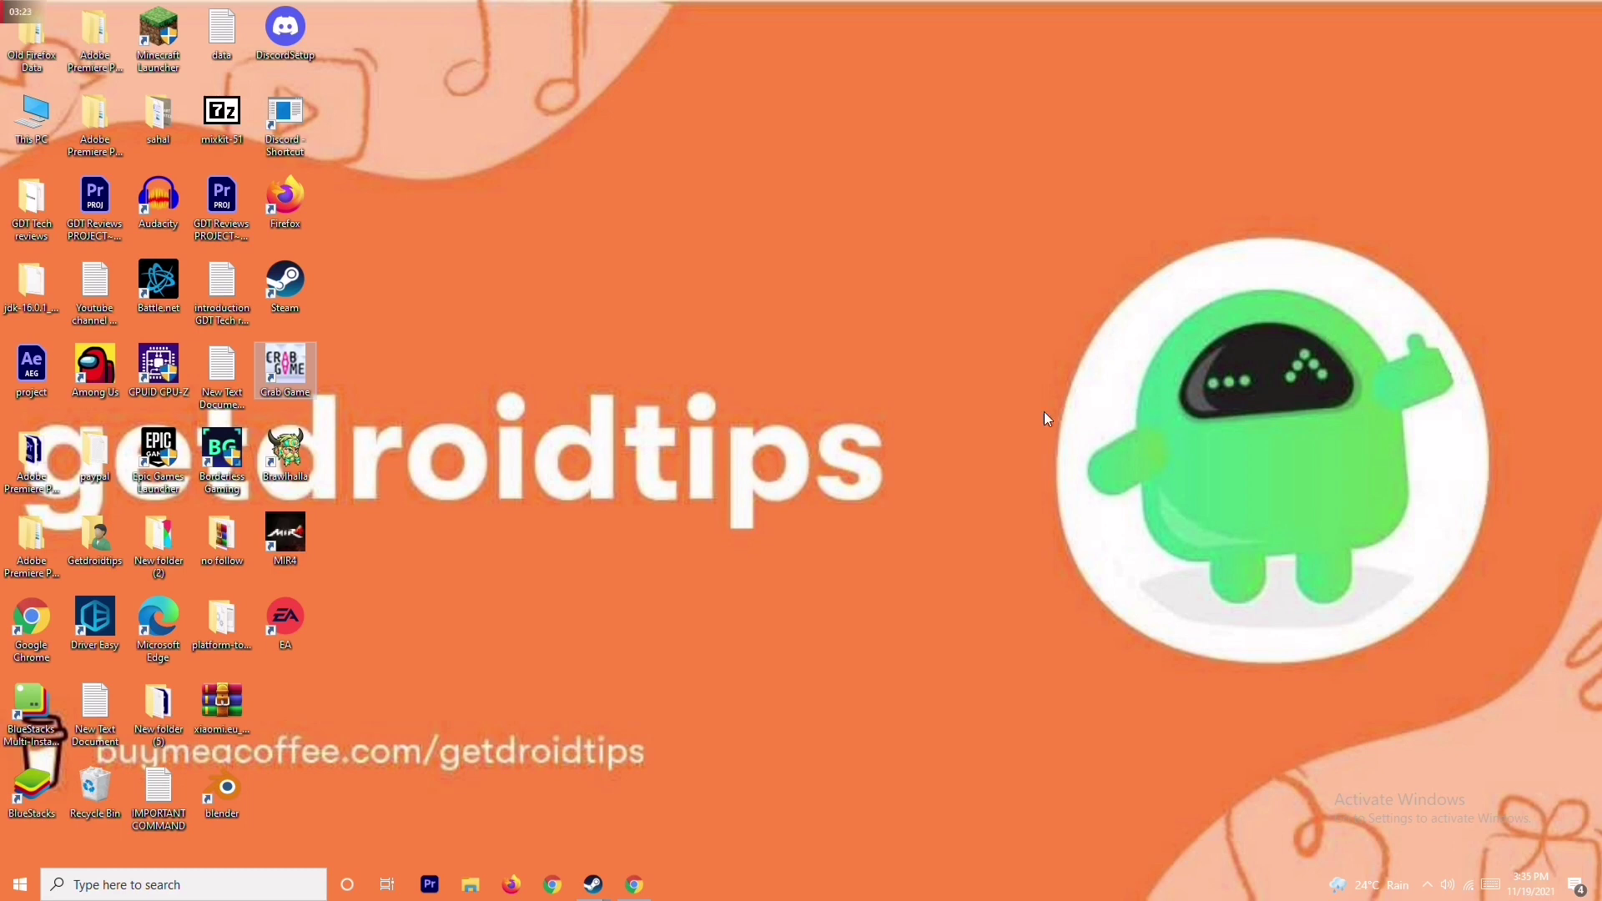
click(191, 886)
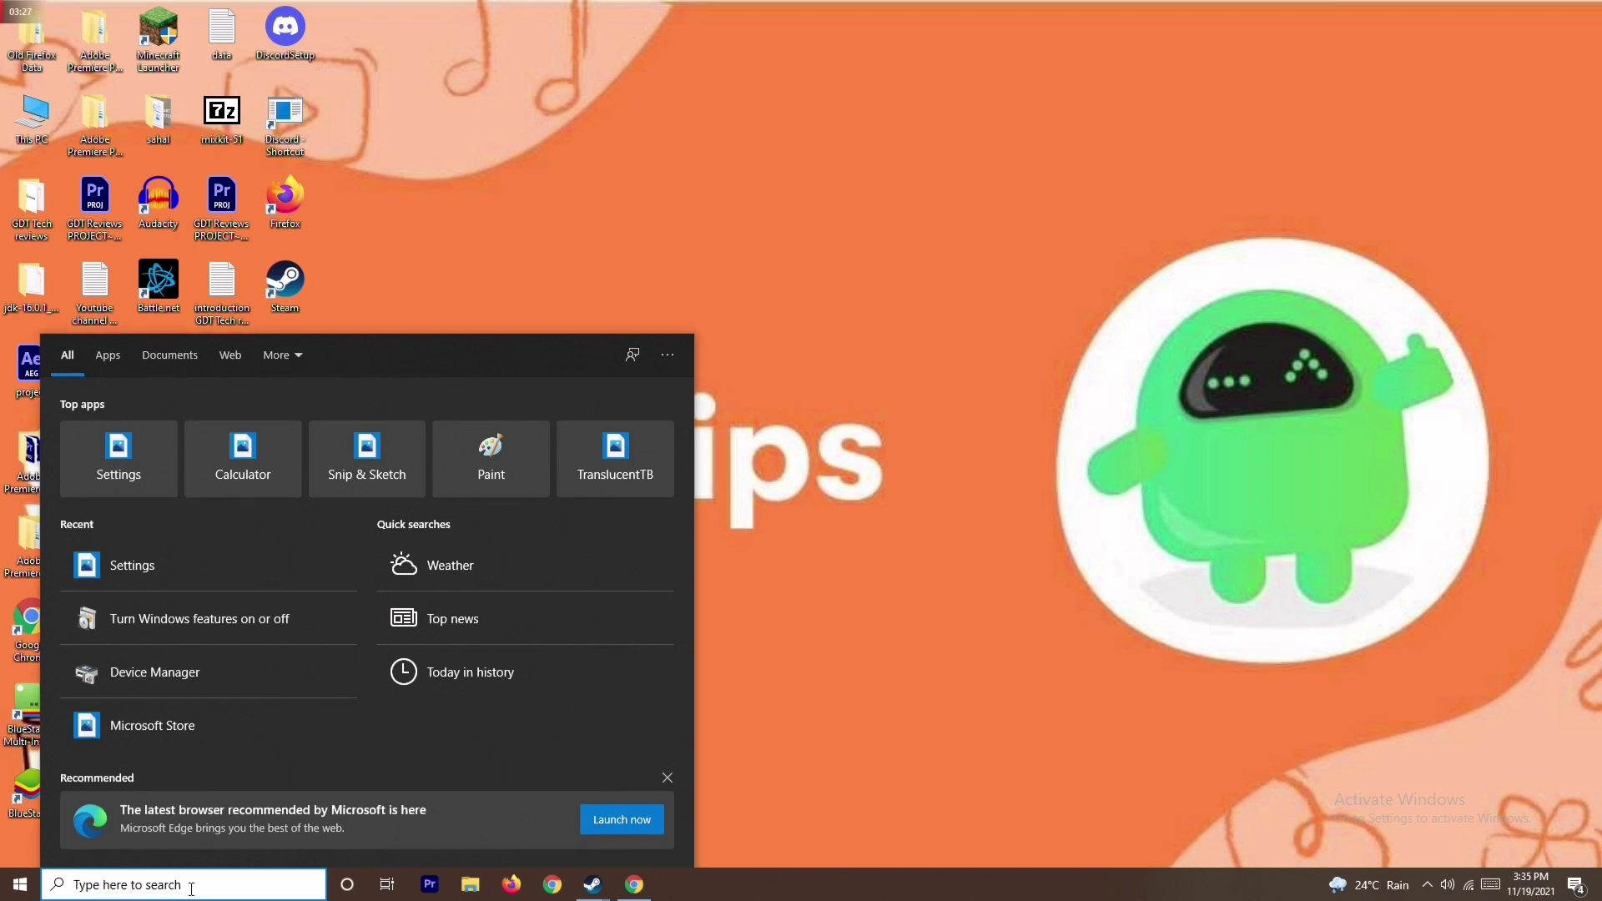
- Search 'windows' for Windows Defender Firewall and keep it off for private and public networks
text(windows)
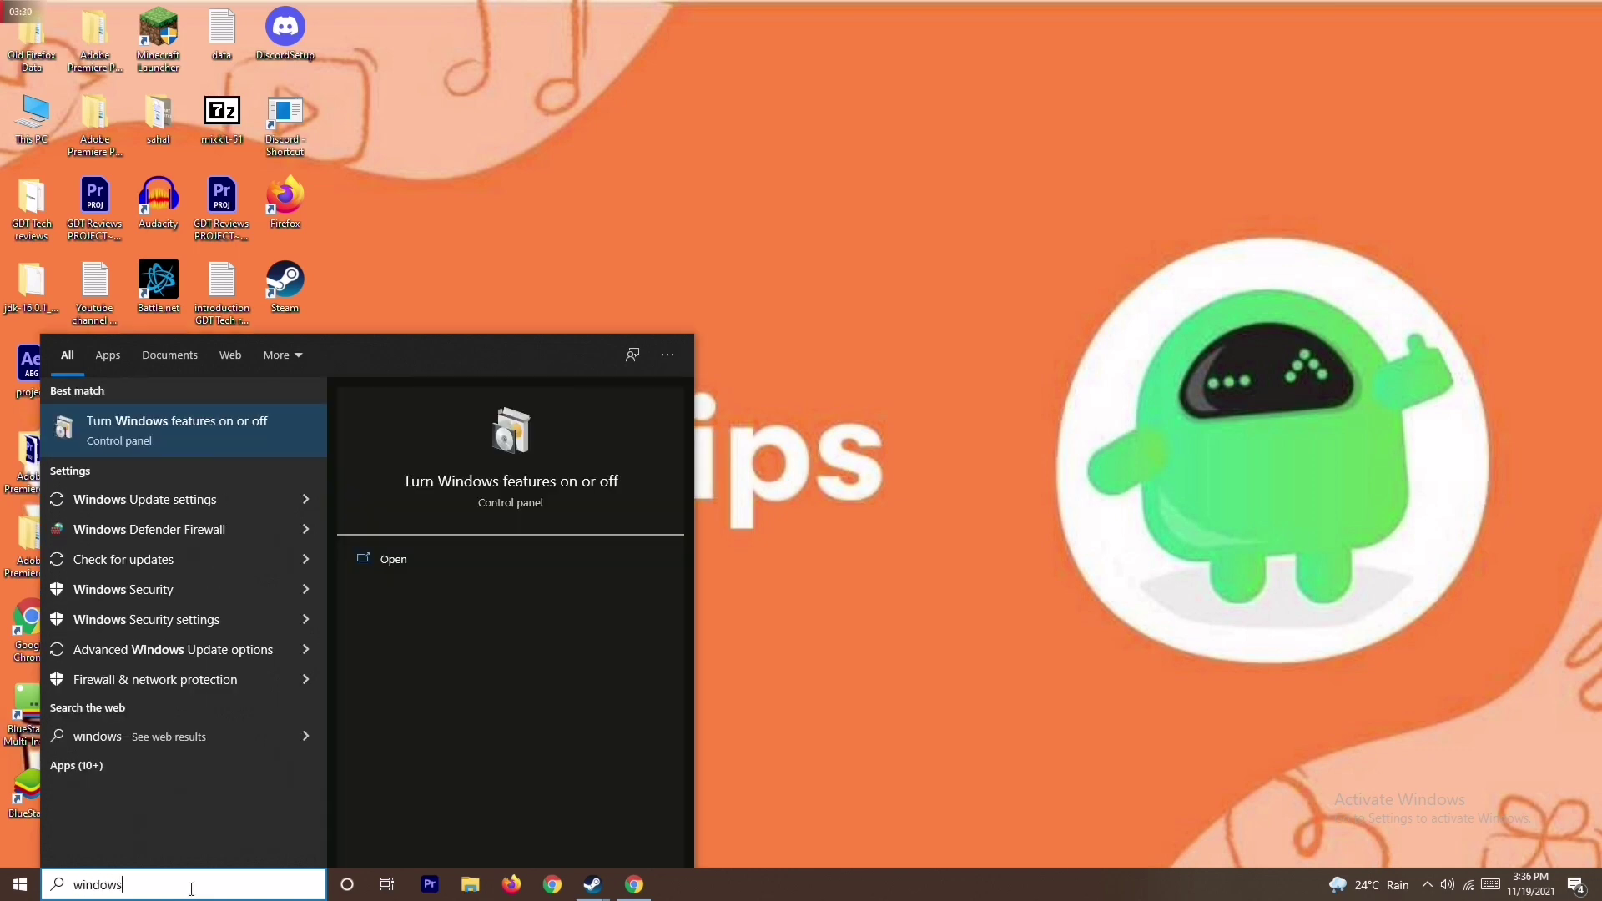
click(229, 529)
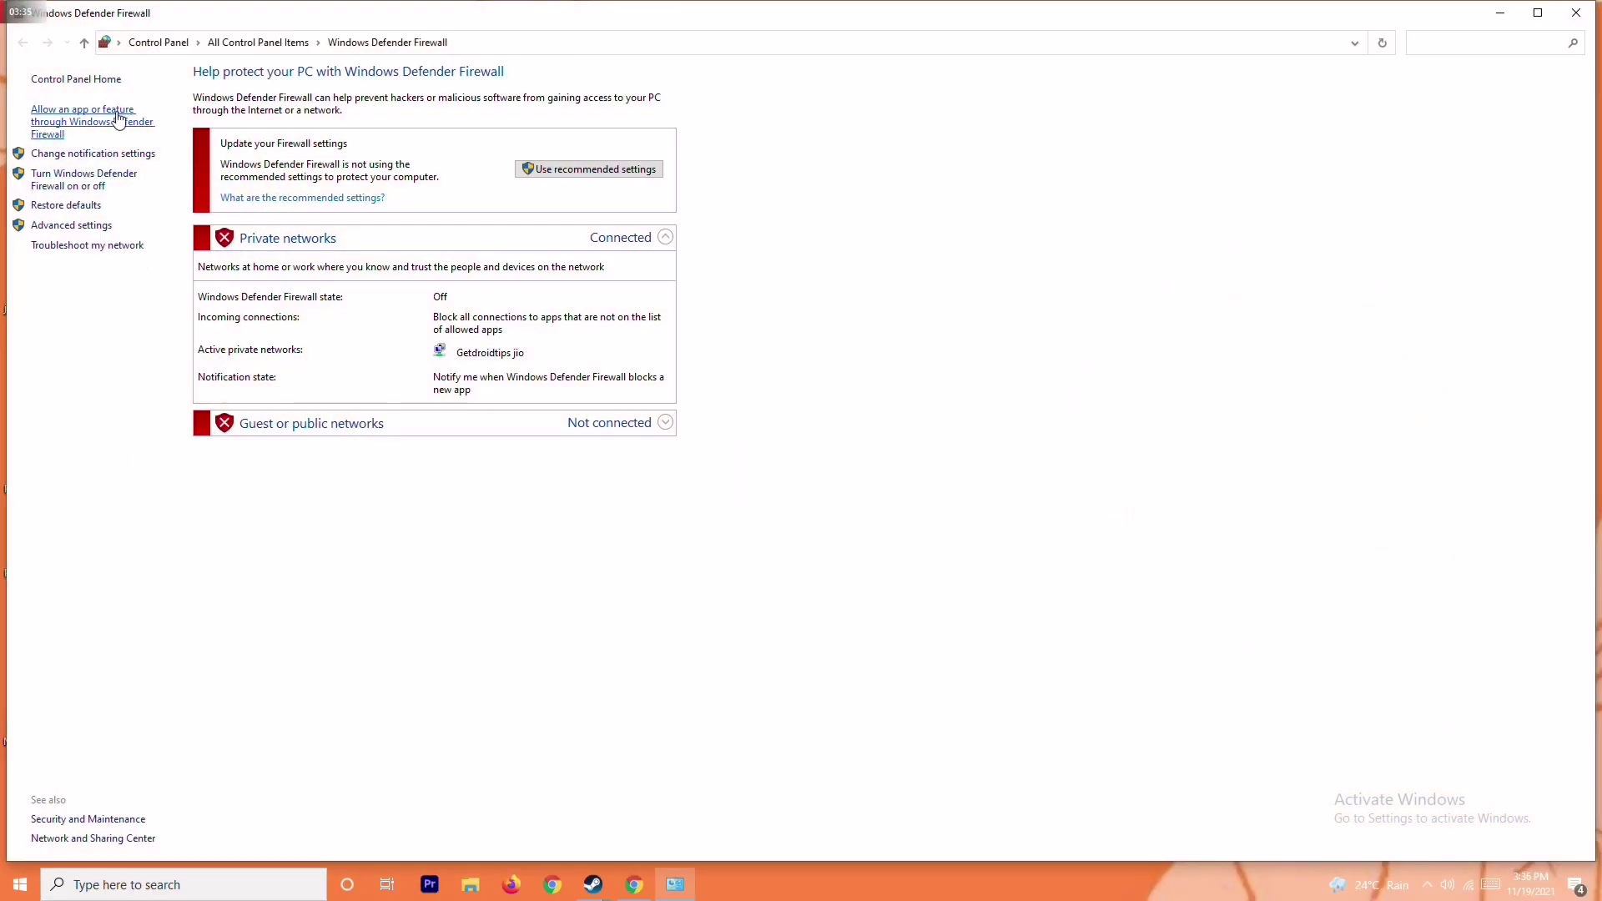
click(93, 177)
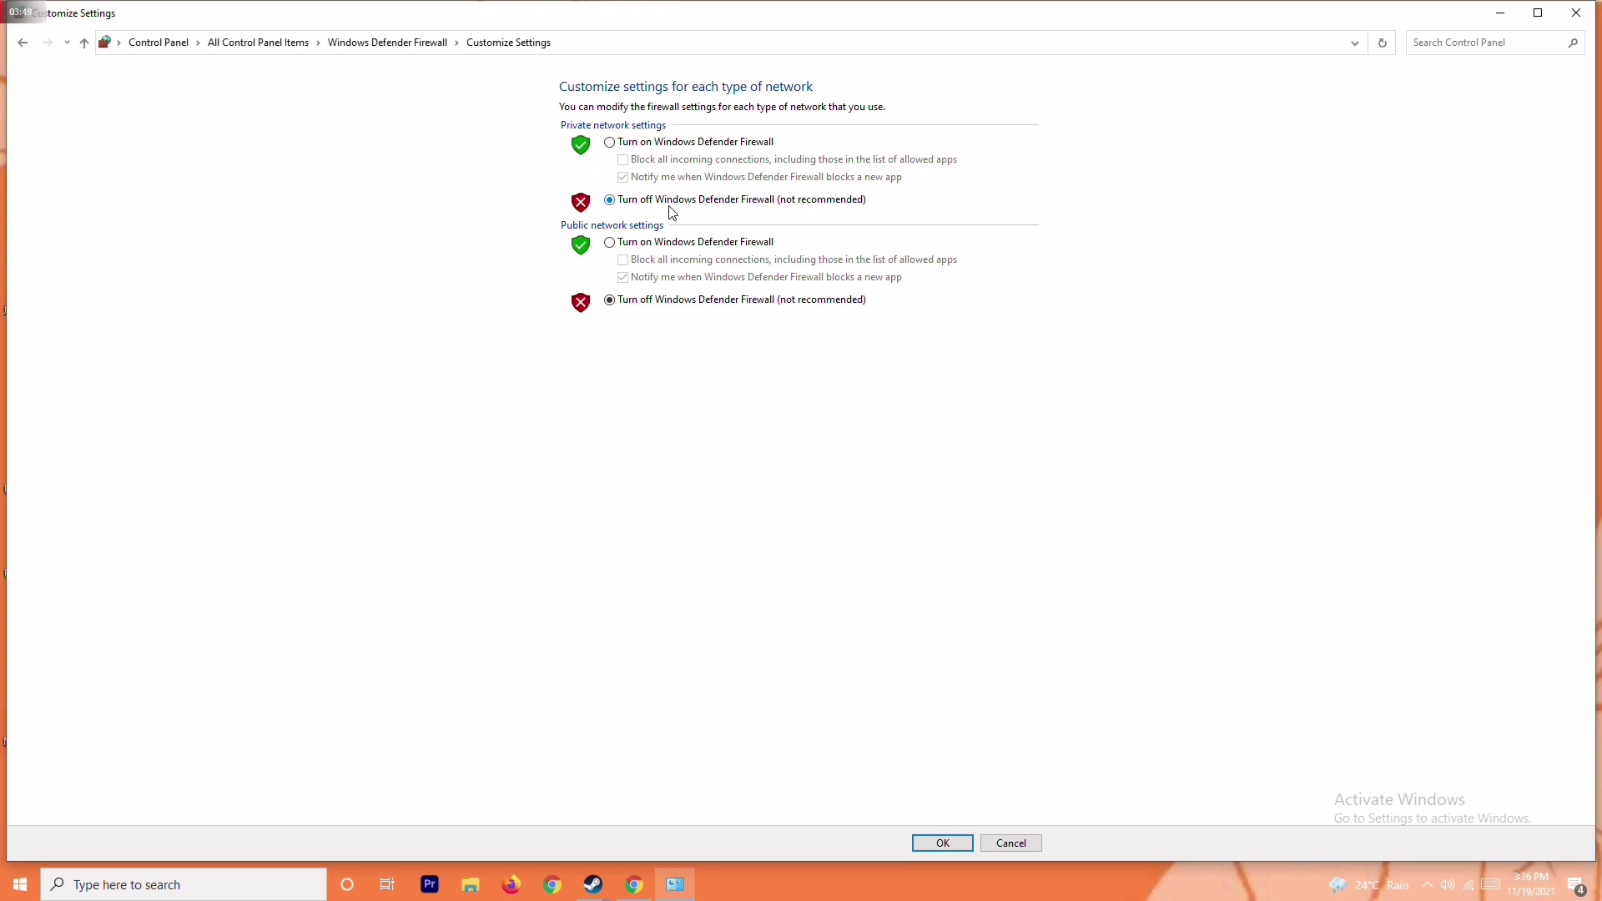
click(639, 143)
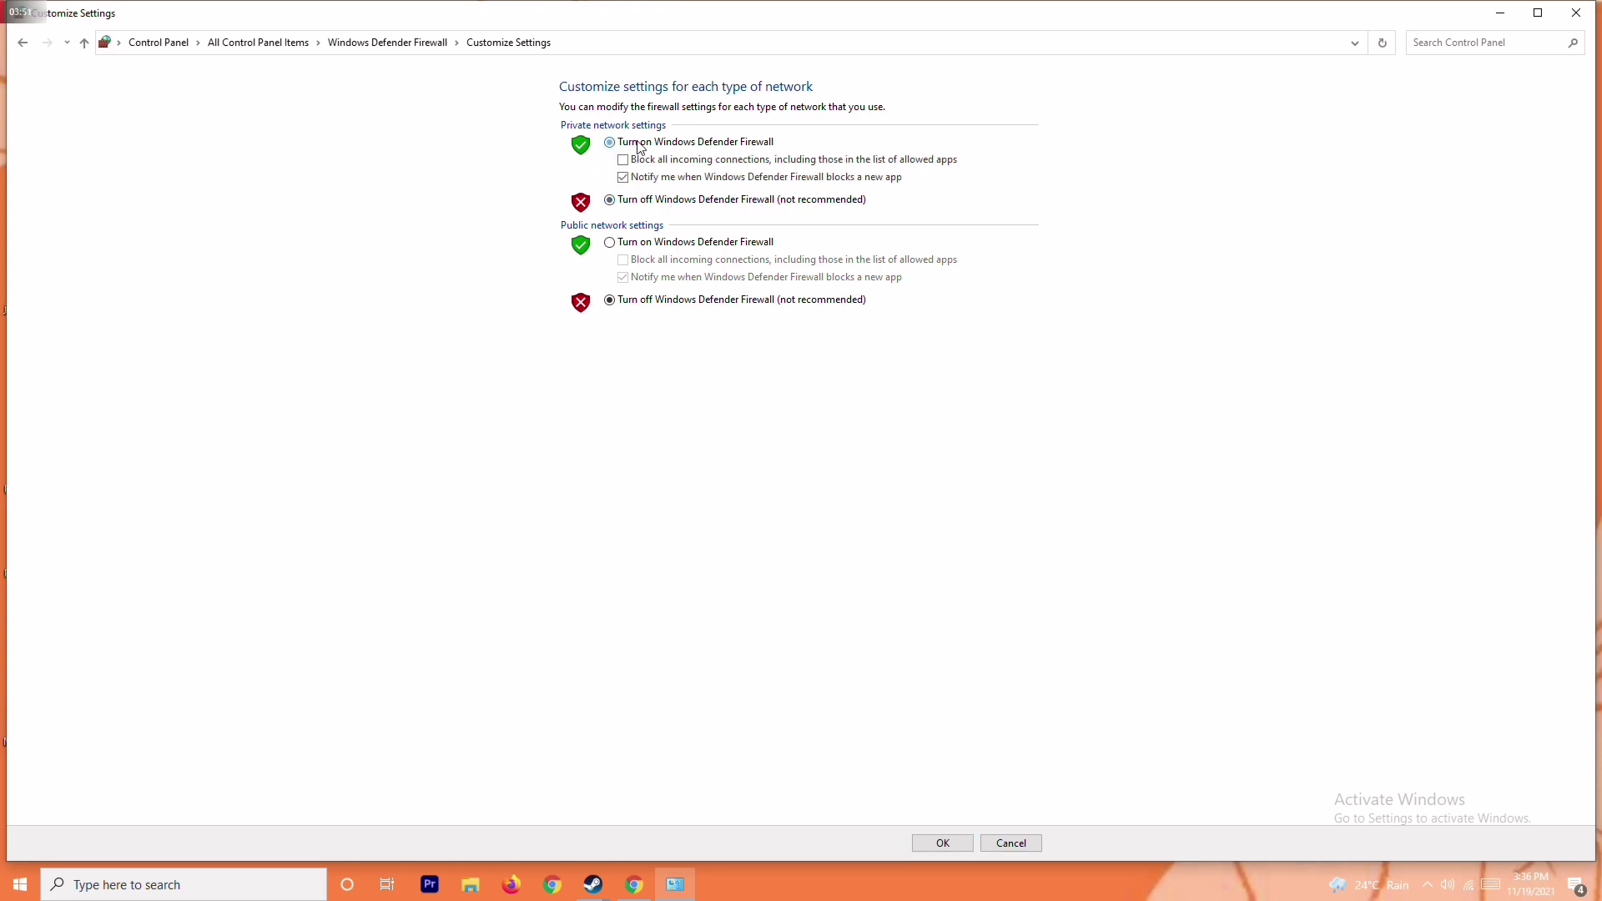
click(653, 205)
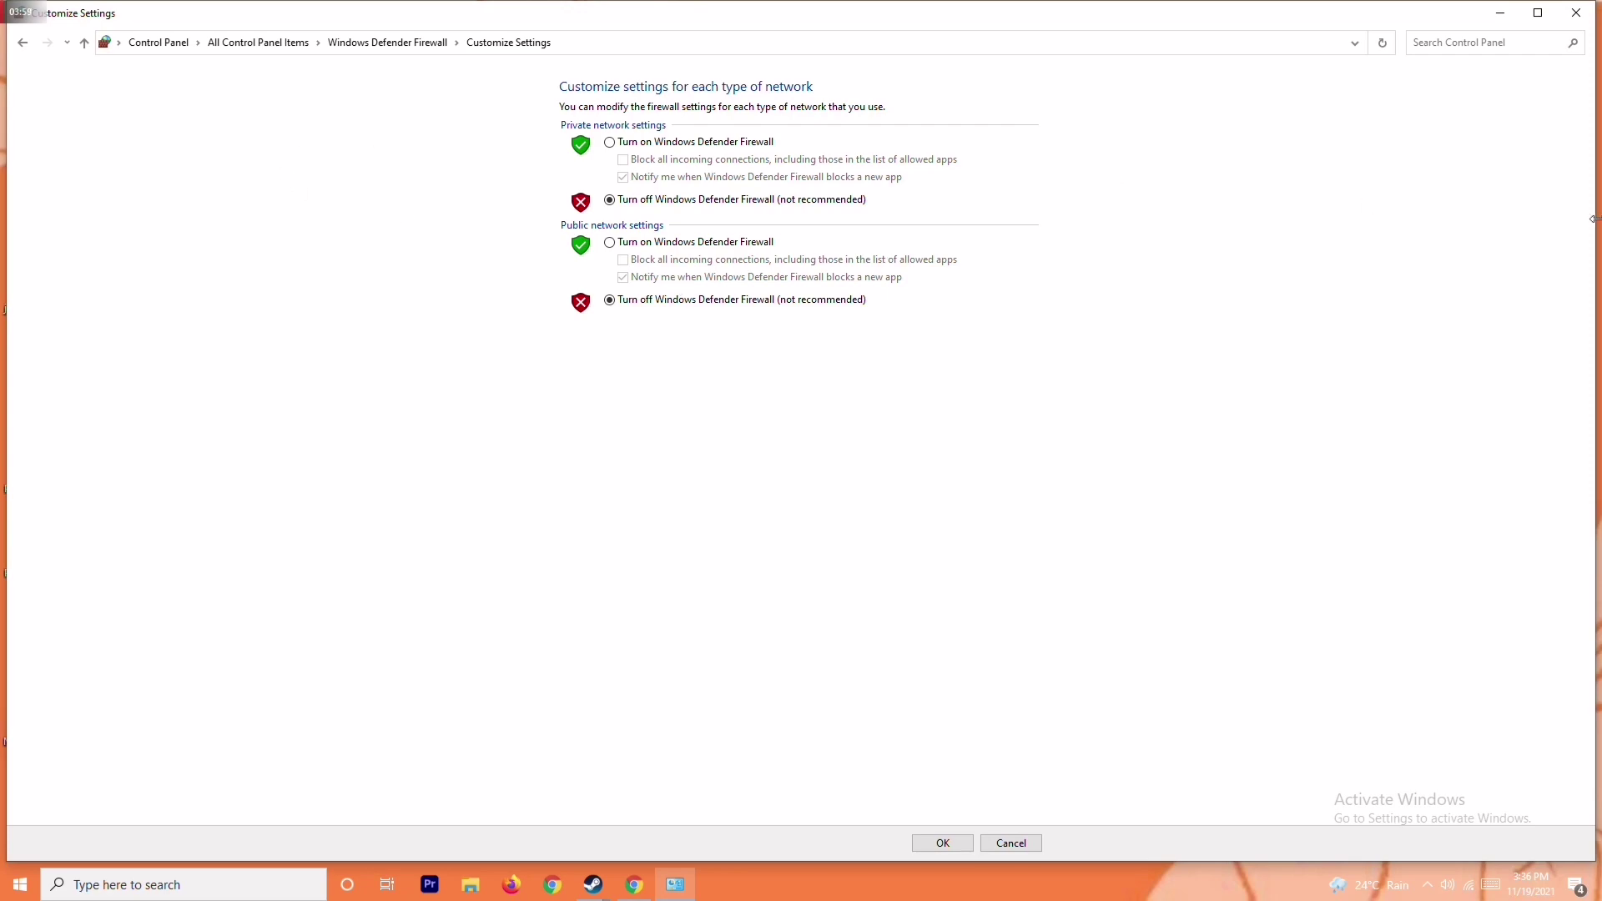
- Close the firewall settings, dismiss the Start menu, and launch Settings with Win+I
click(1577, 12)
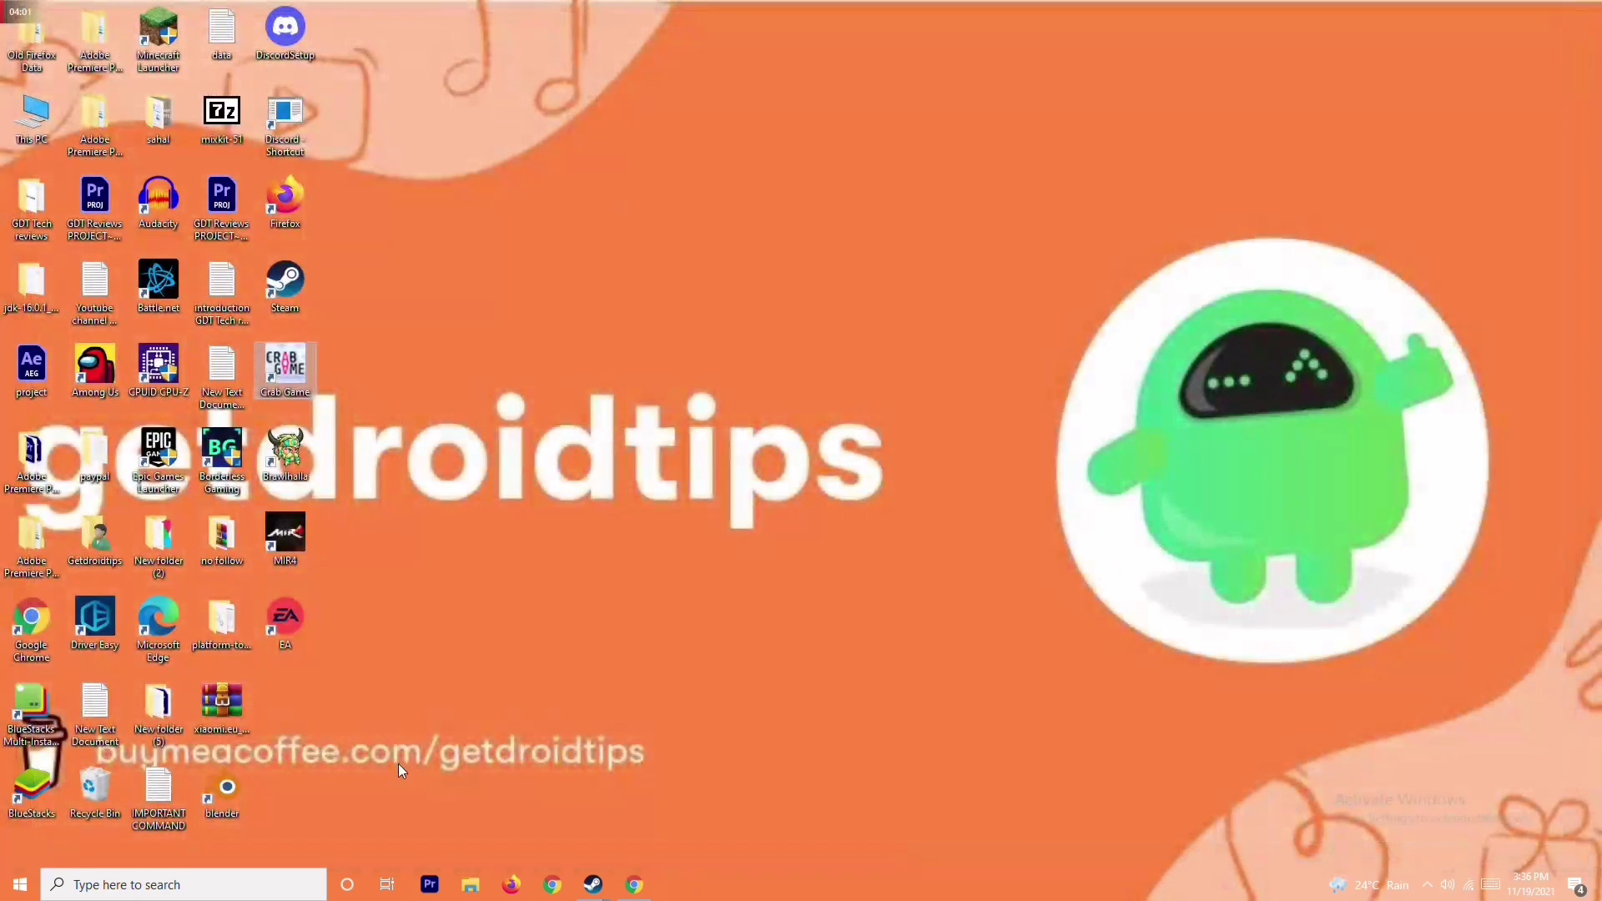
click(20, 884)
click(21, 848)
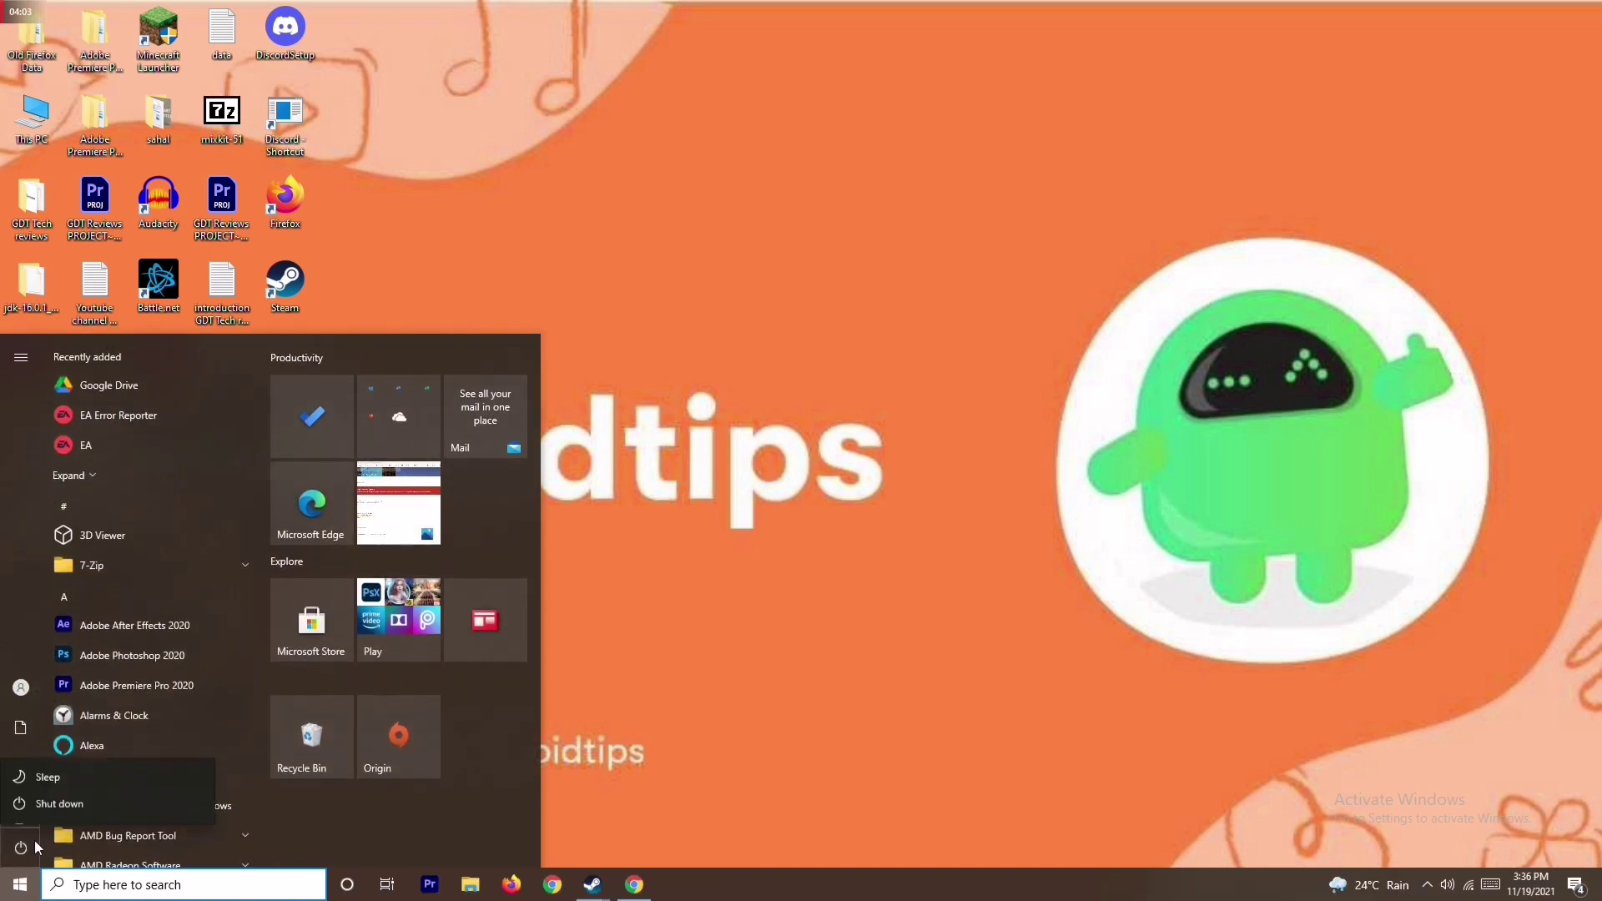
click(837, 589)
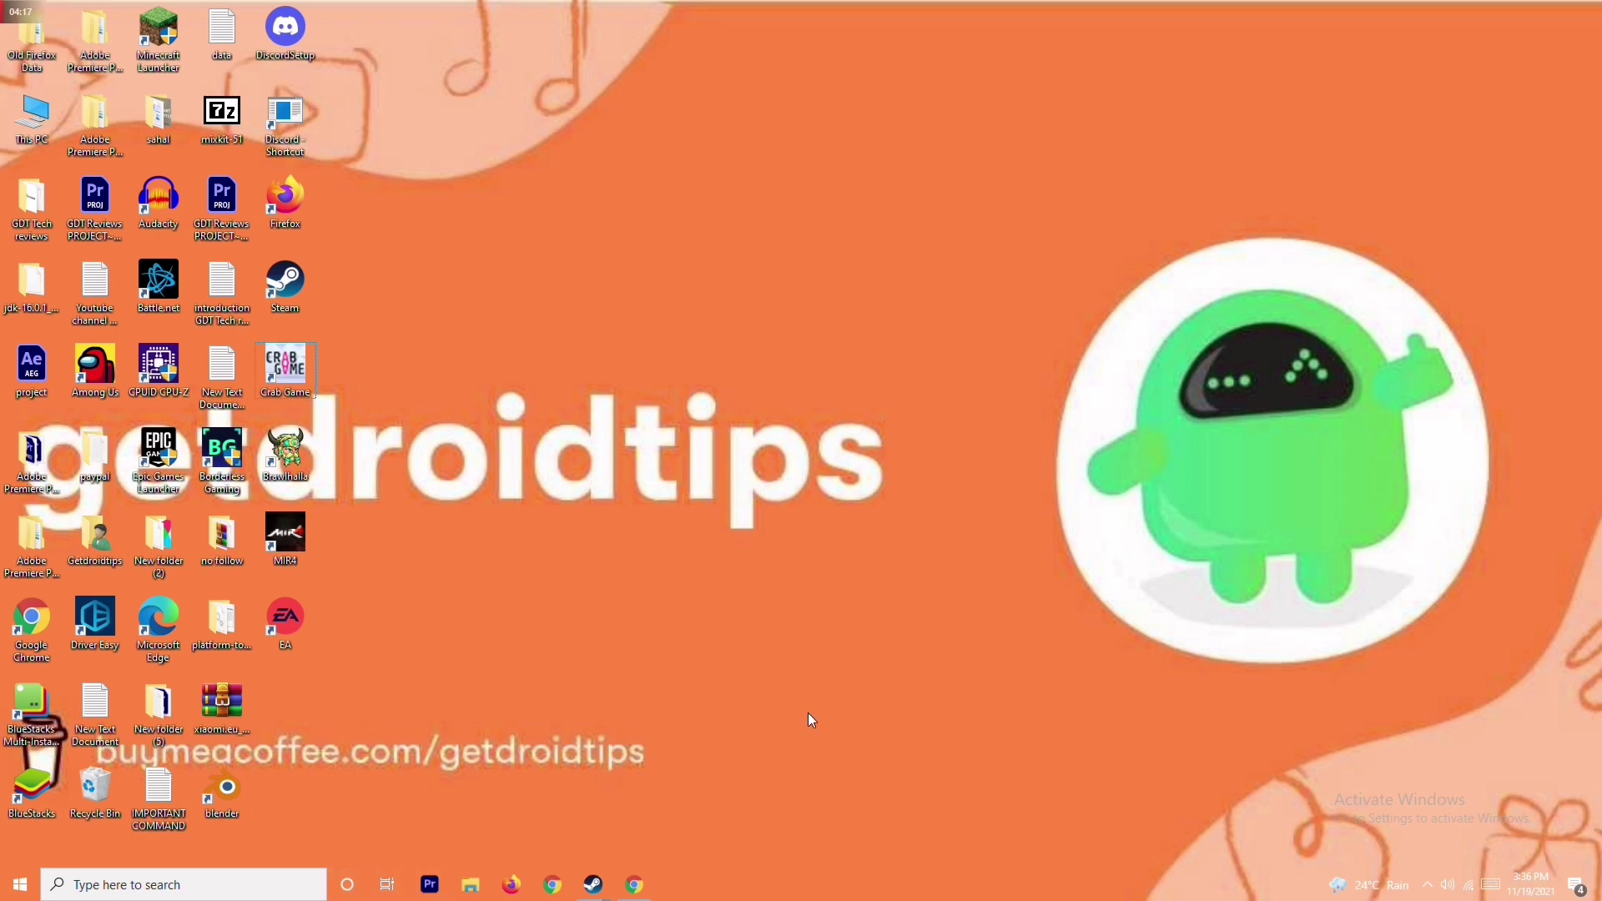
key(super+i)
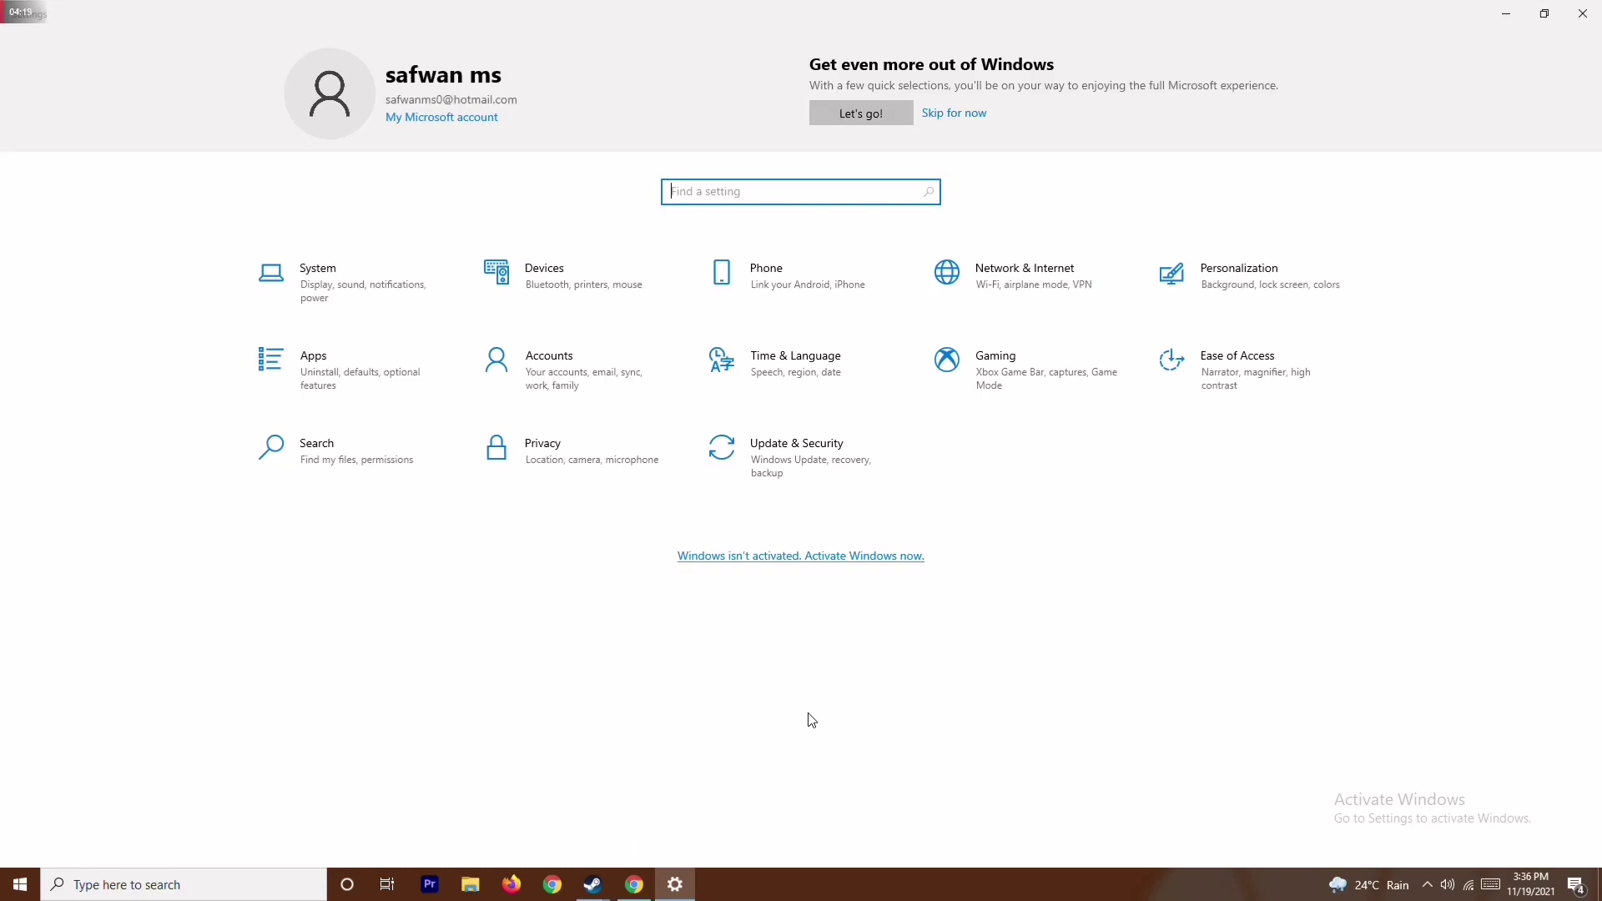
- Check Update & Security is current, then go to Windows Security's Virus & threat protection
click(815, 447)
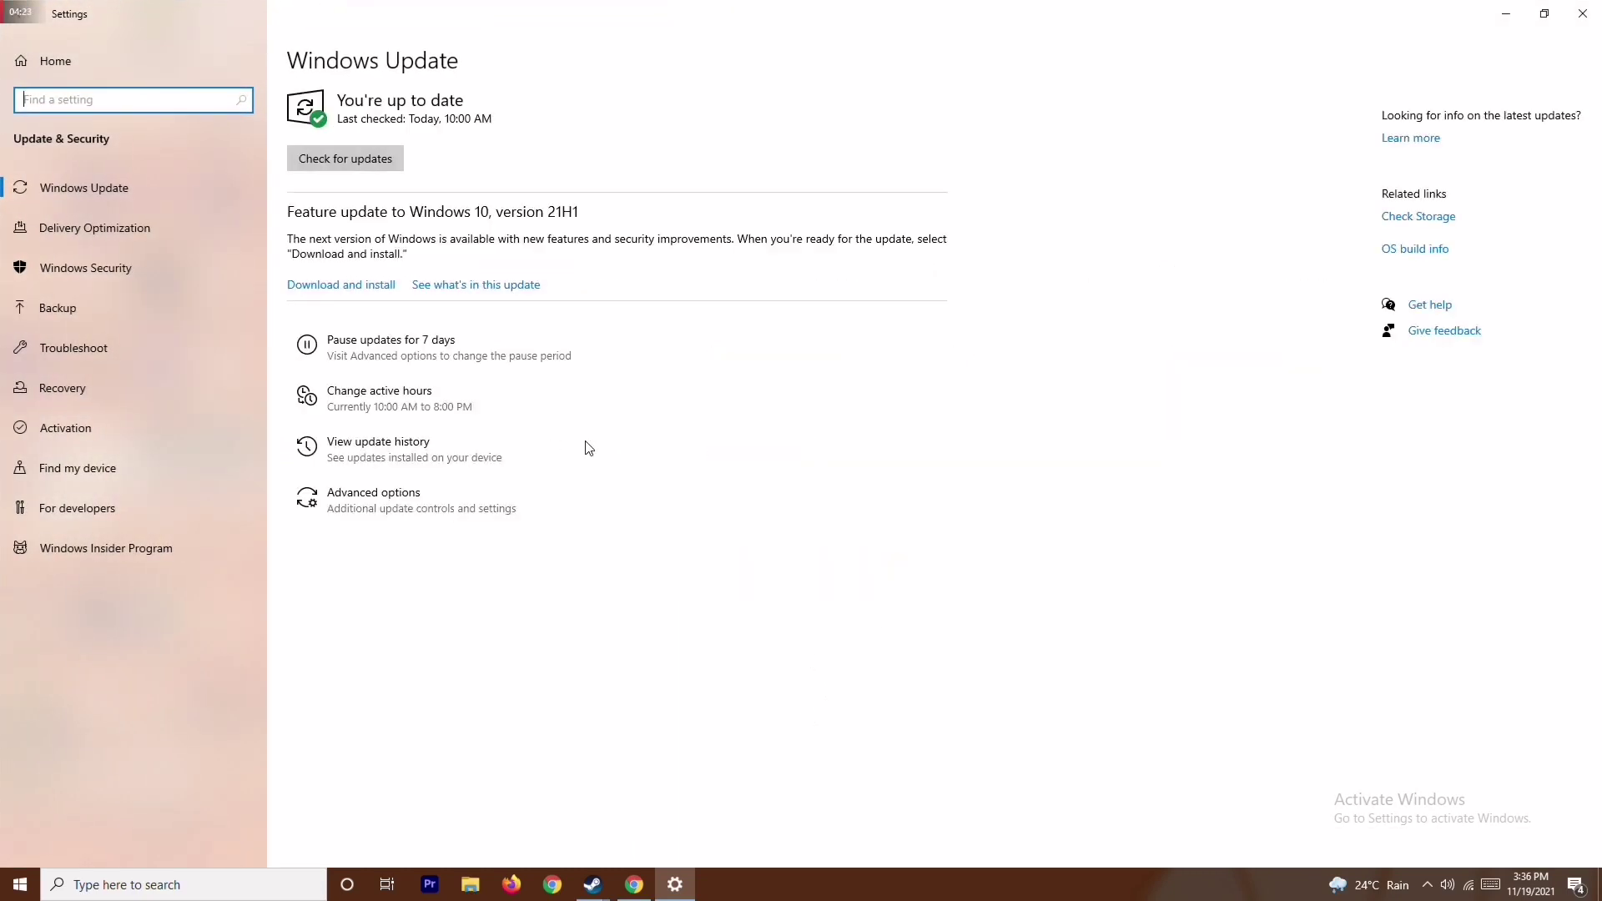
click(103, 270)
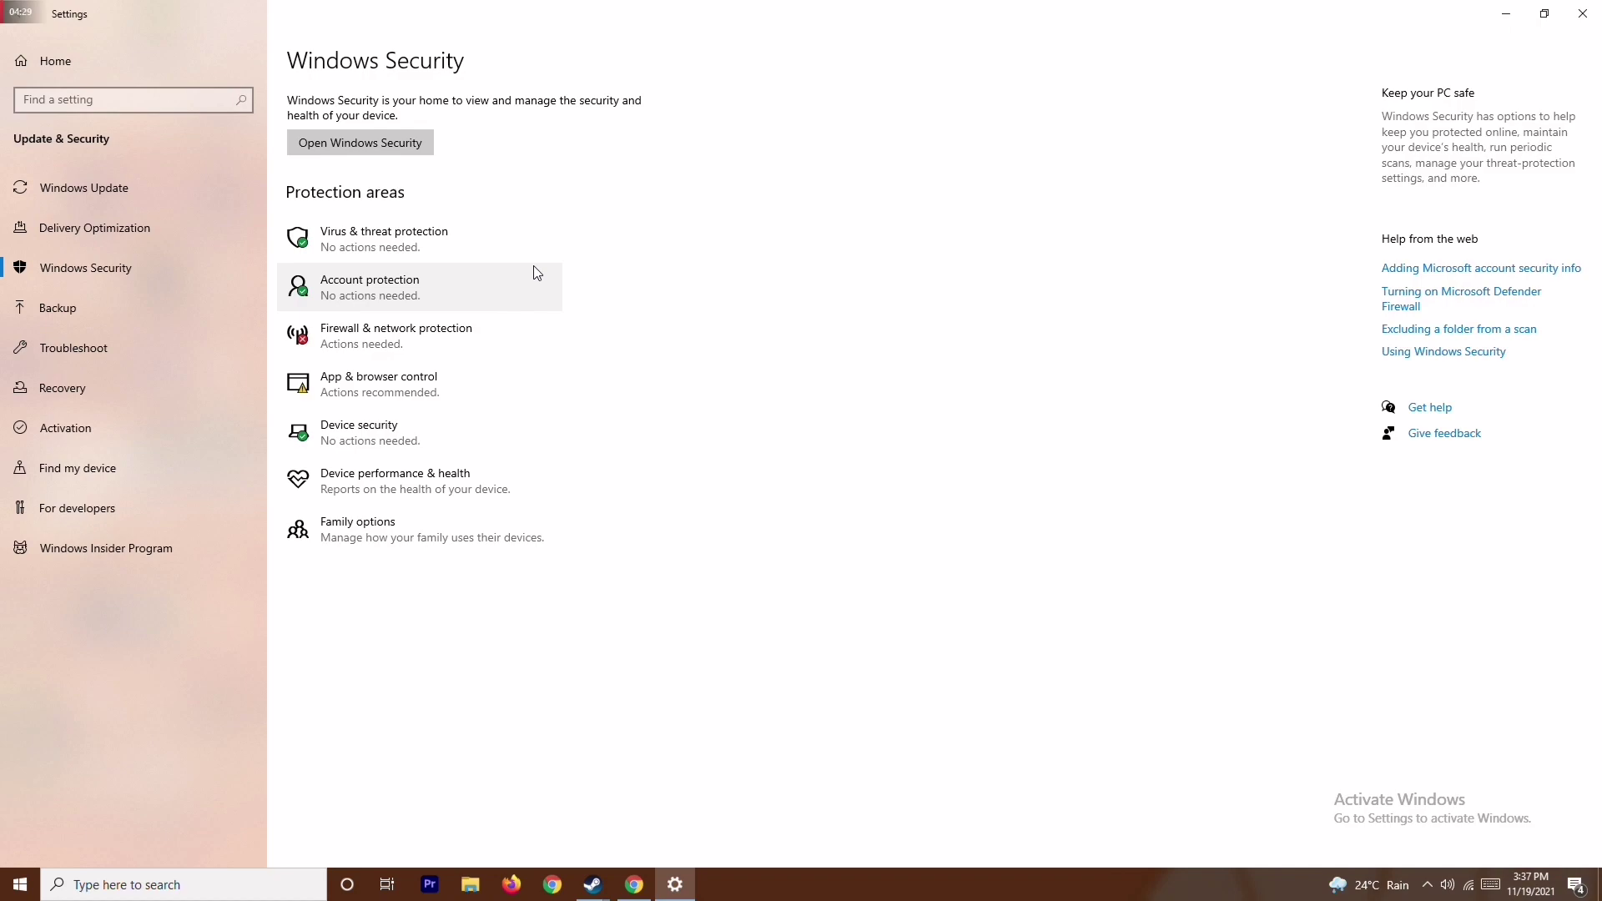
click(484, 242)
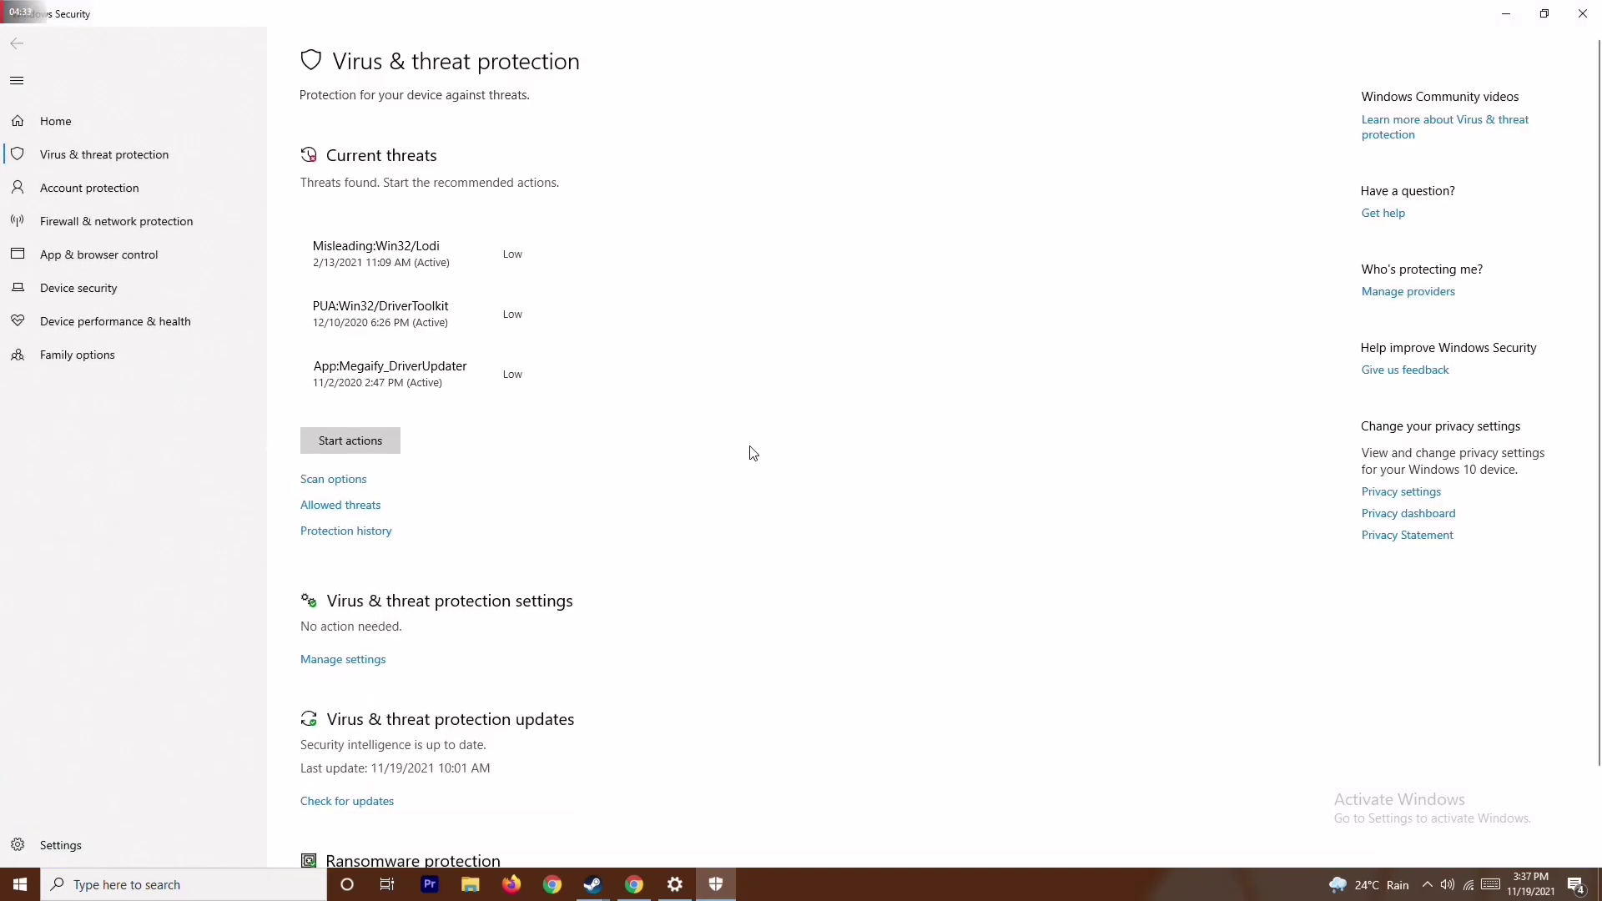
- Switch off Defender real-time protection in Manage settings, approve the prompt, and close Windows Security
scroll(752, 453, down, 3)
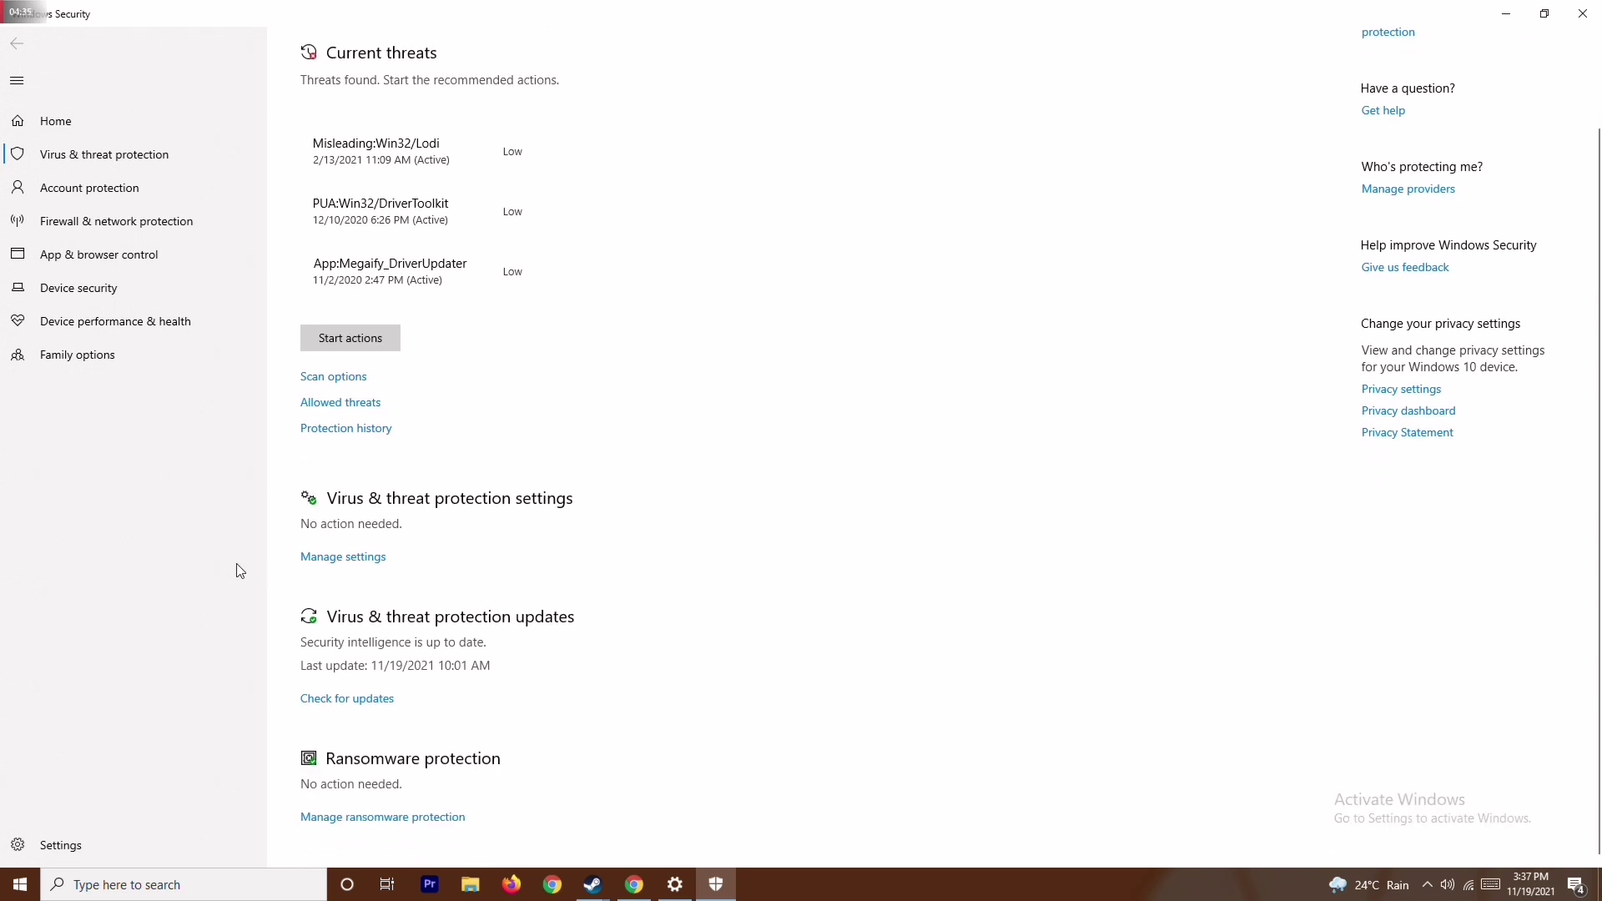
click(358, 567)
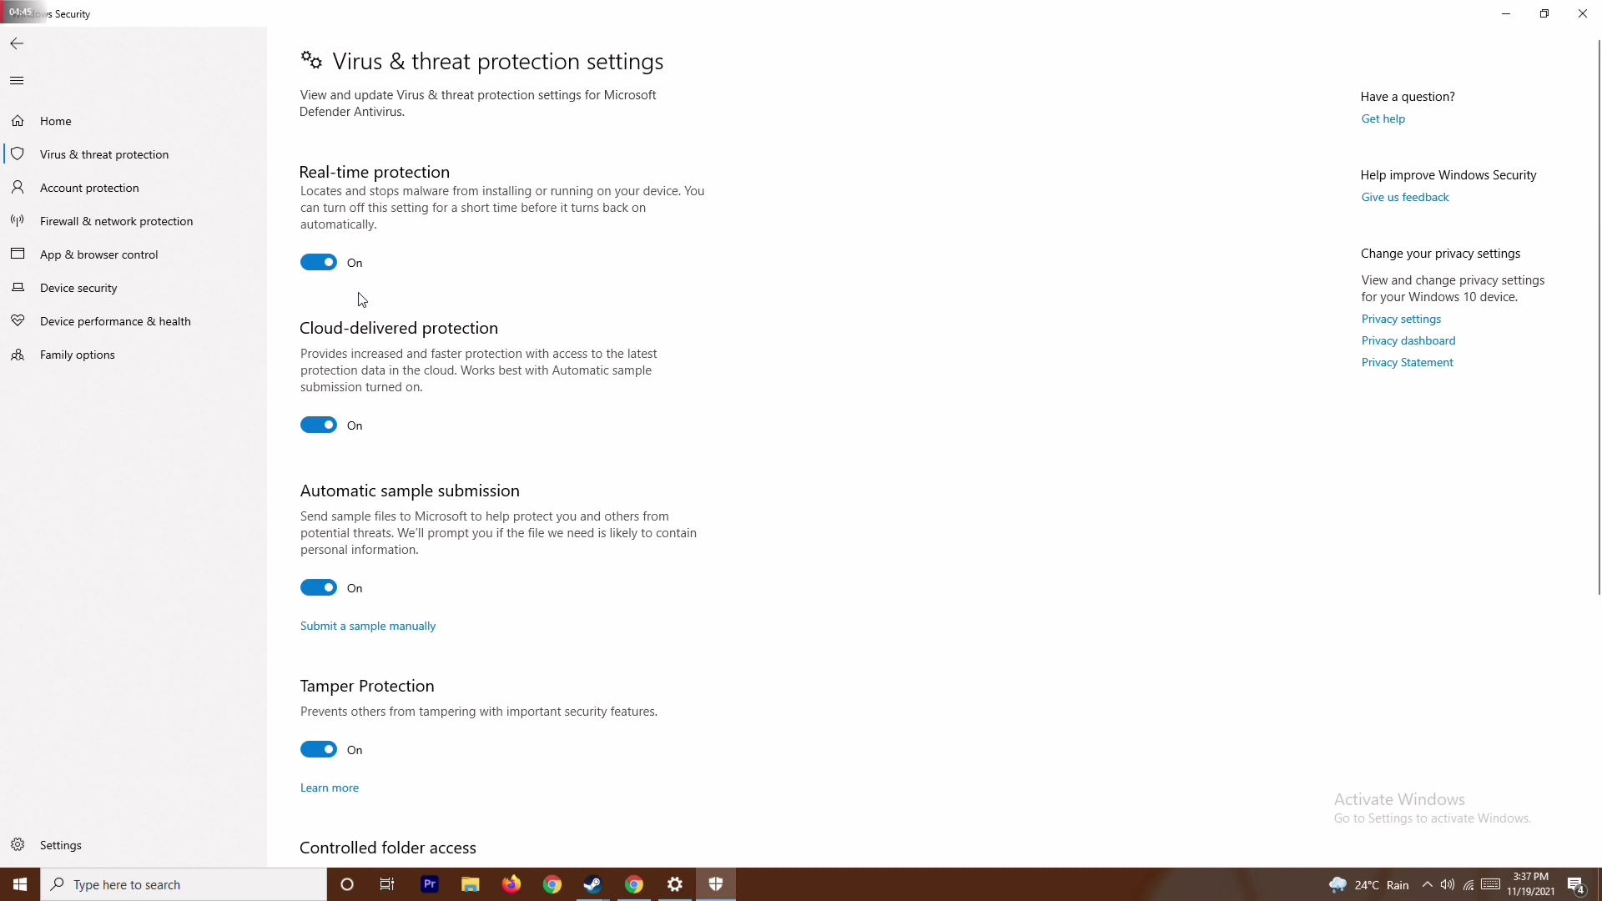
click(324, 262)
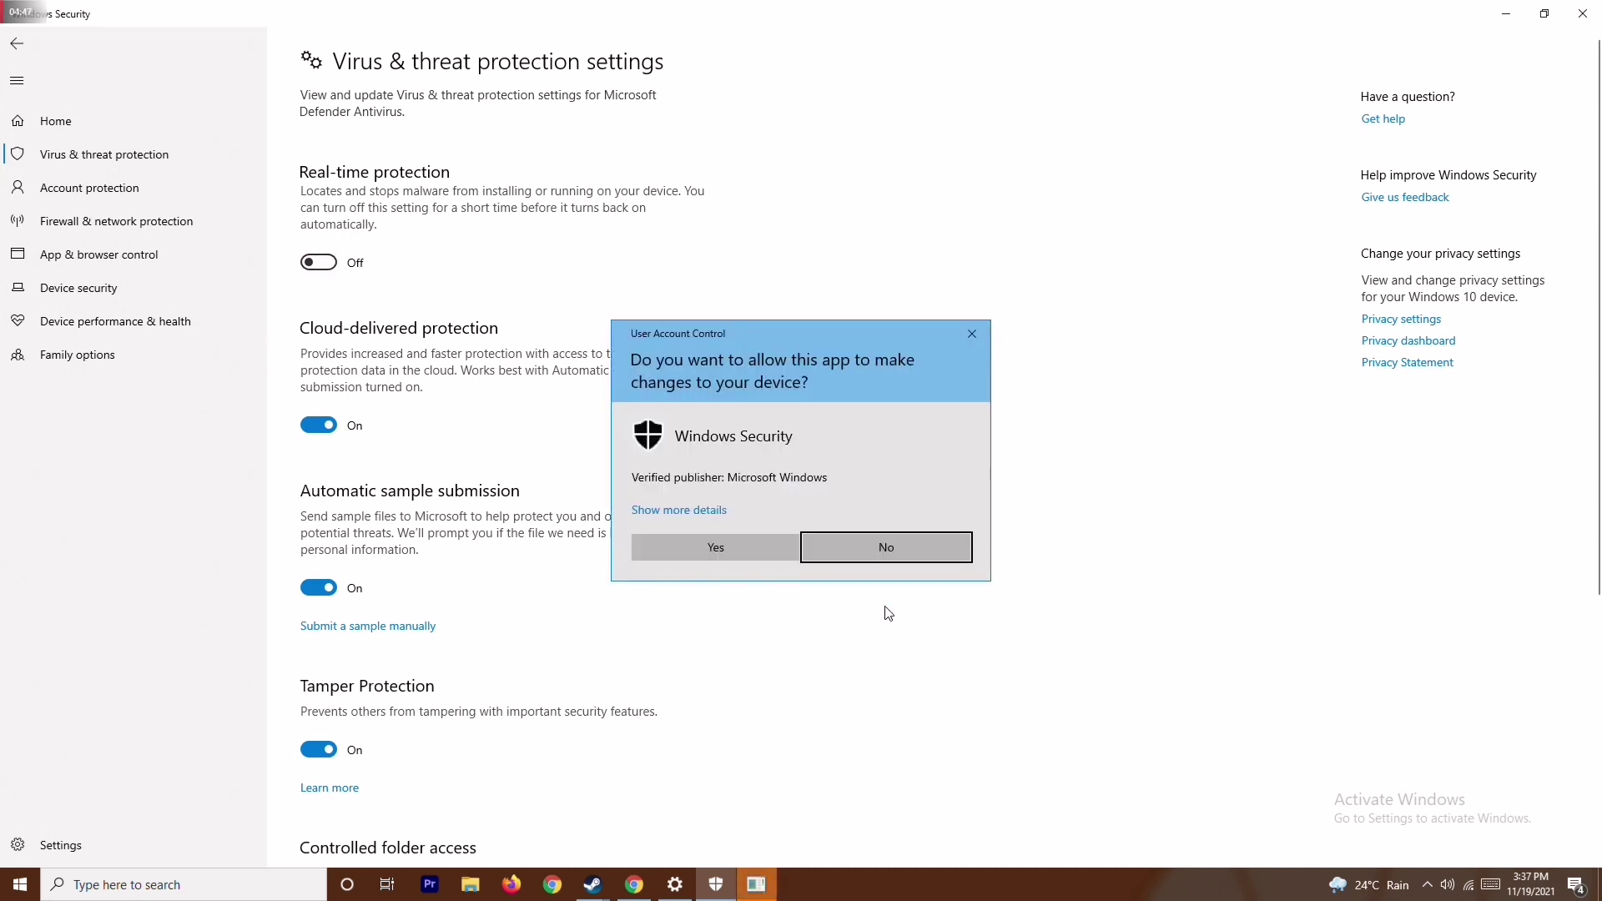
click(731, 549)
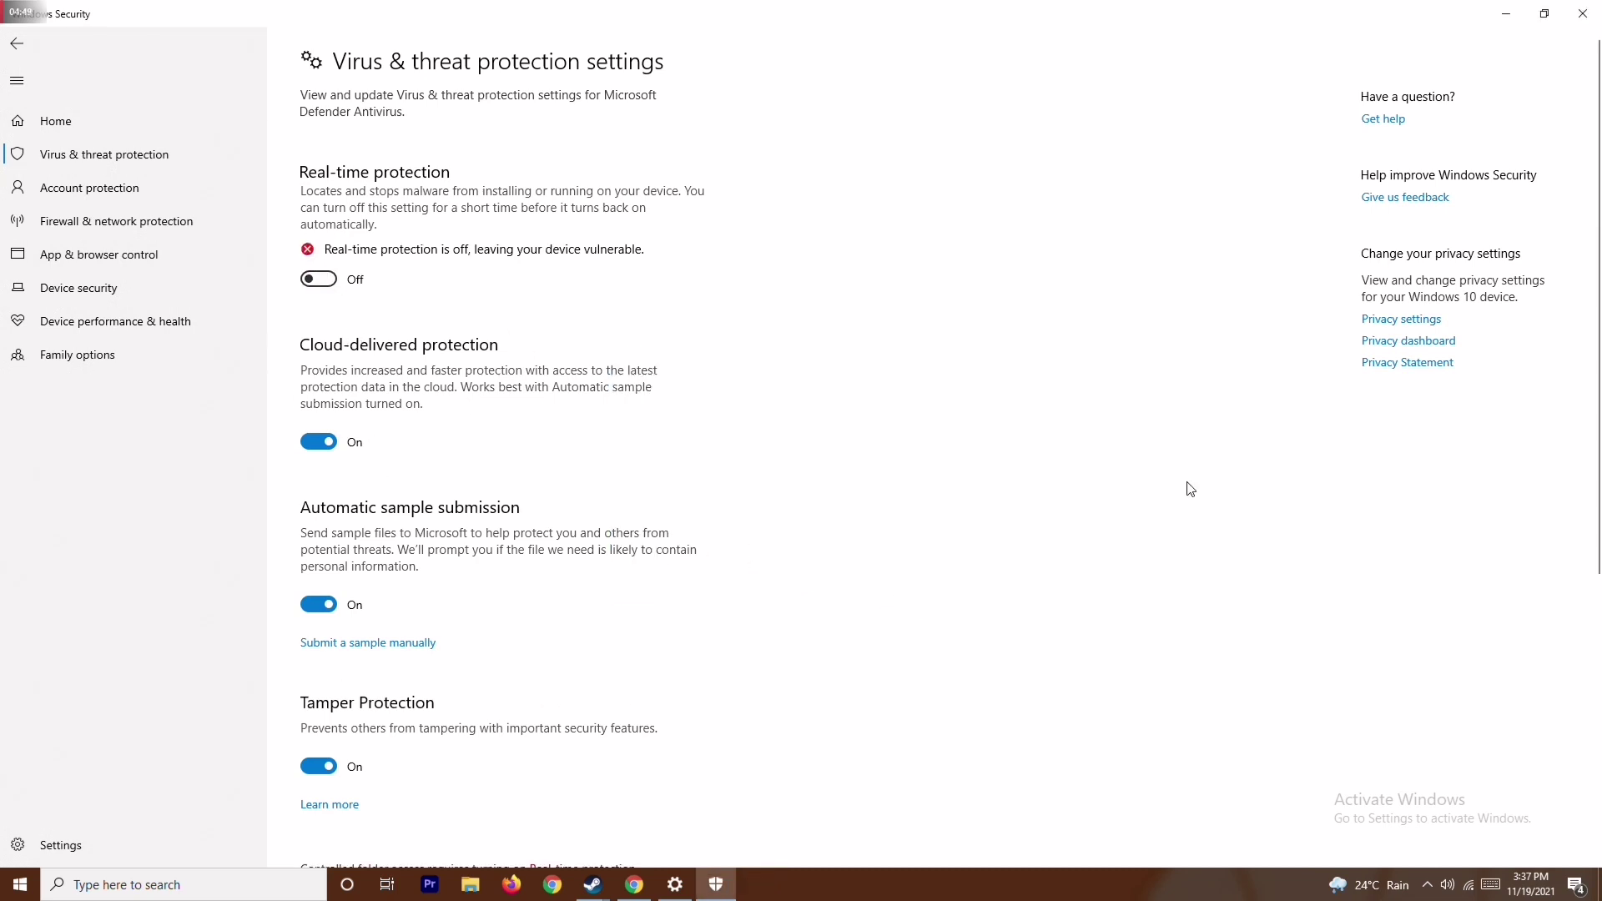
click(1583, 13)
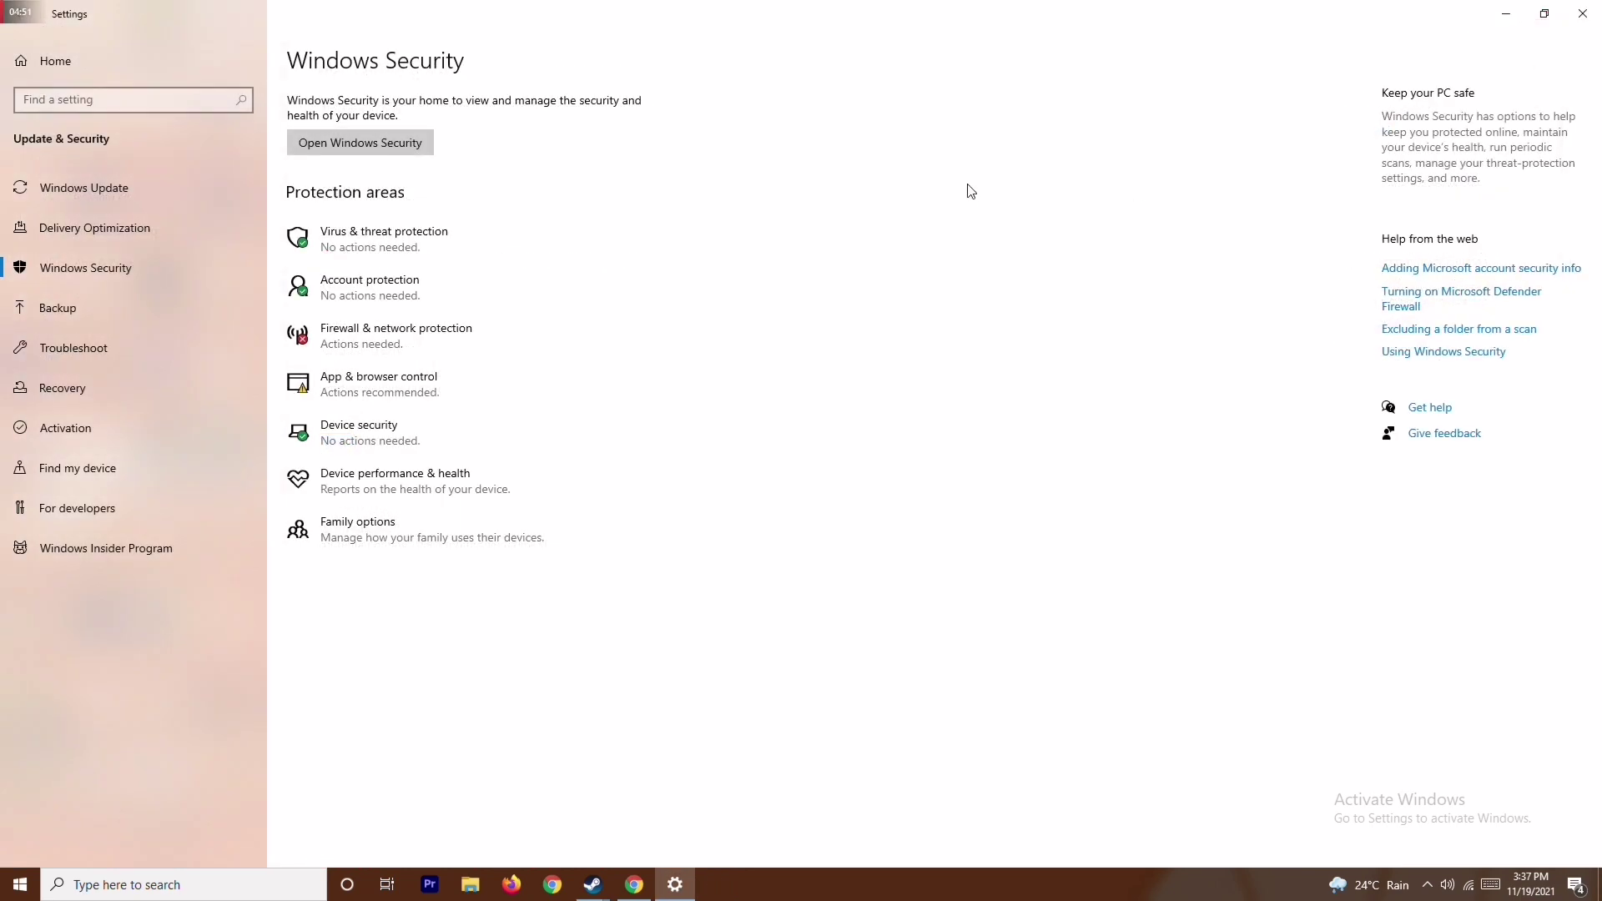
- Close the Settings window and refresh the desktop from its right-click menu
click(1583, 13)
right_click(646, 384)
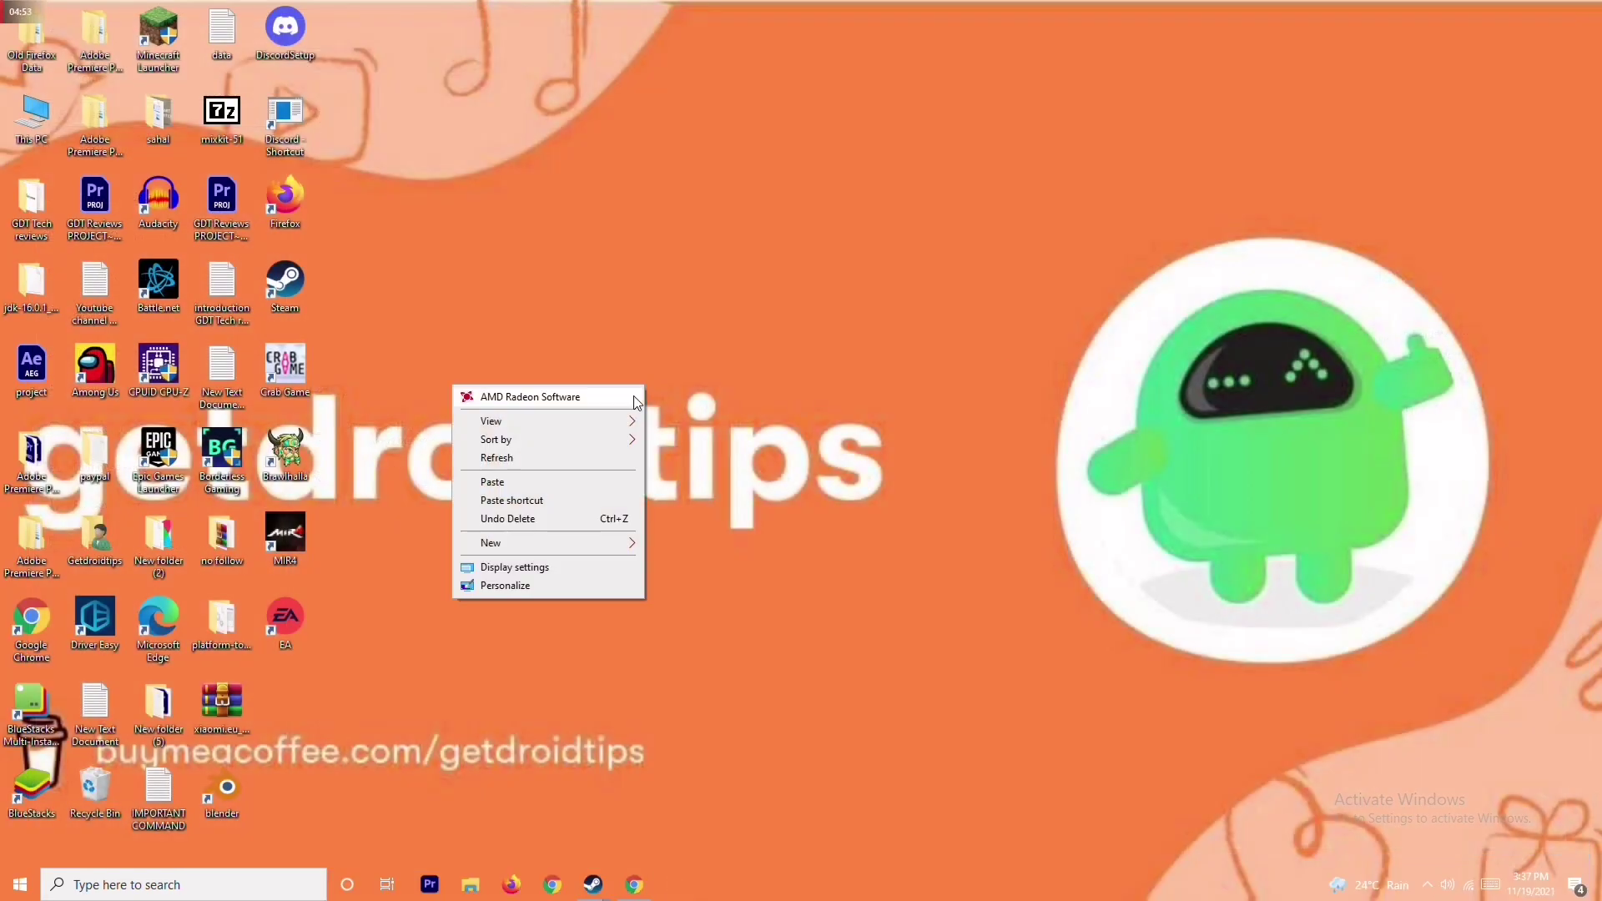
click(596, 458)
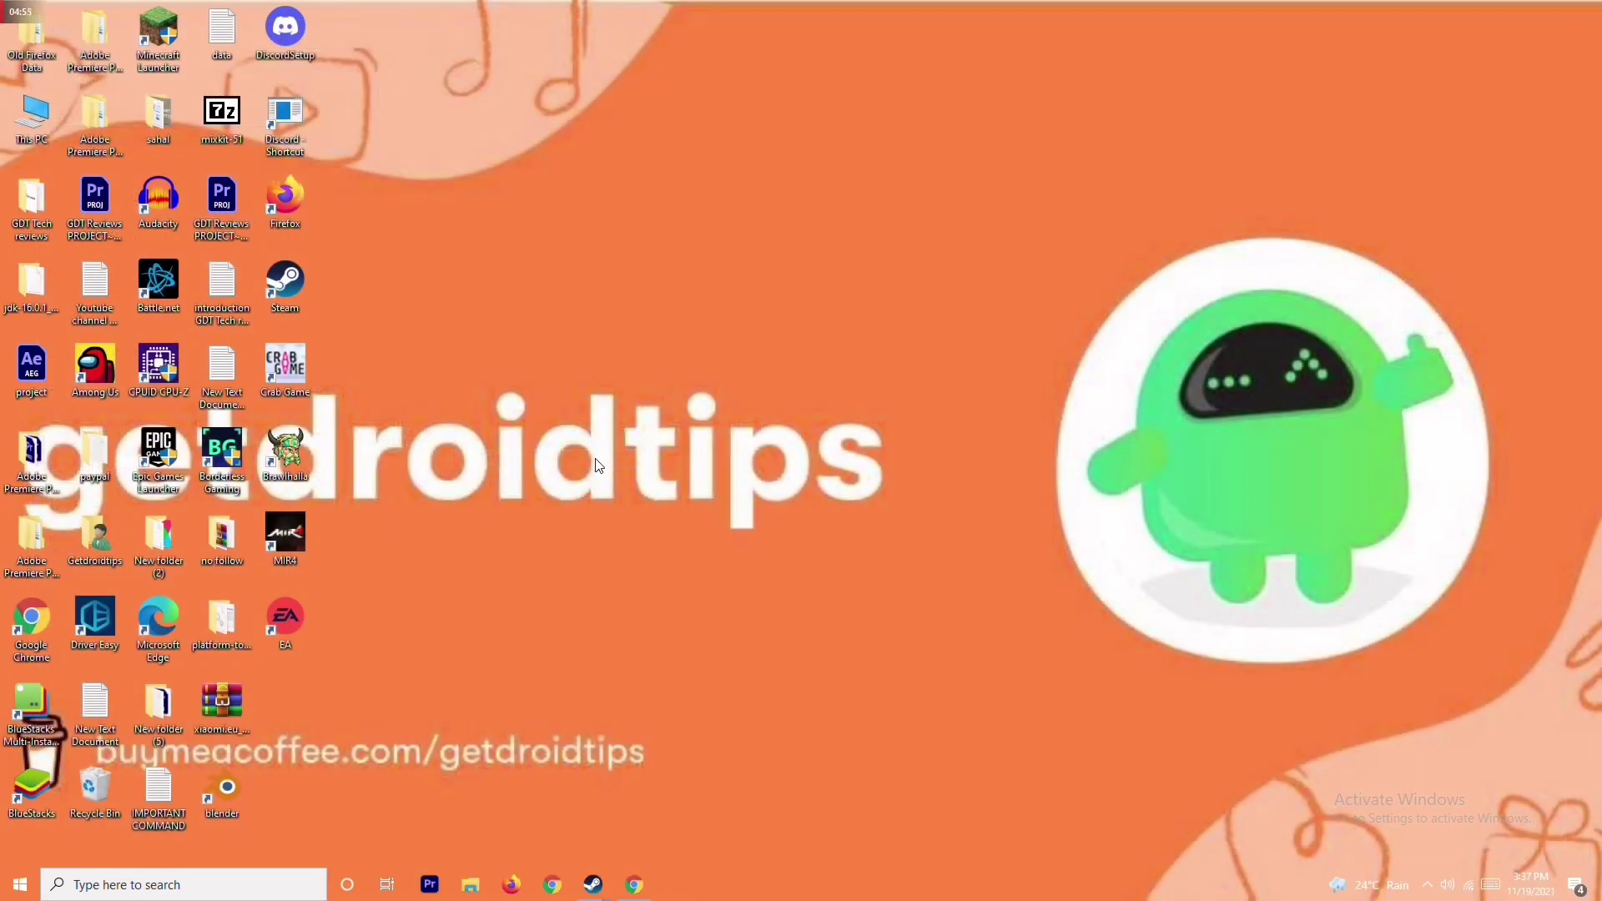